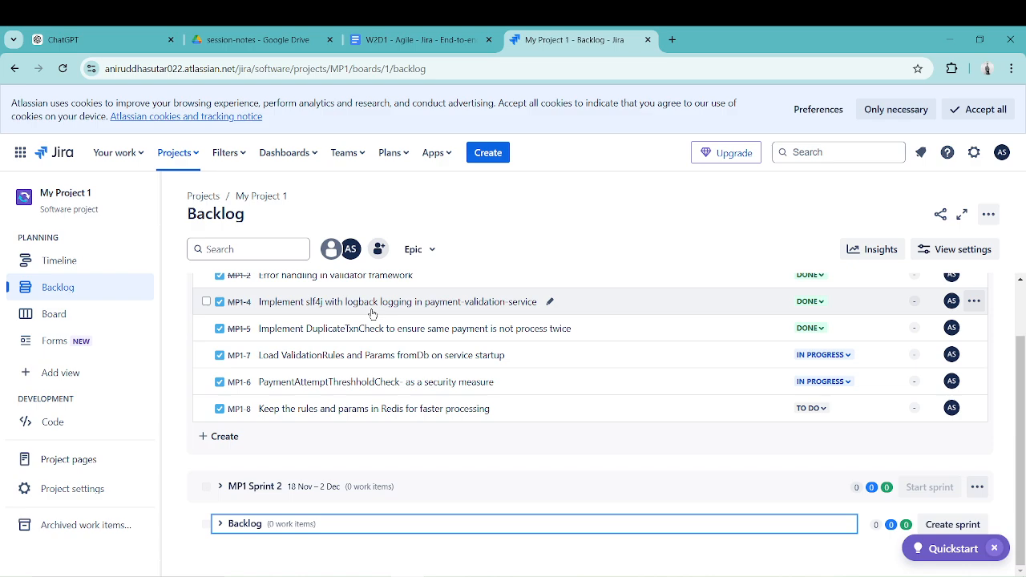
- Compare the Scrum framework diagram in the Google Docs notes with the Jira backlog of My Project 1, ending on its sprint board
left_click(424, 47)
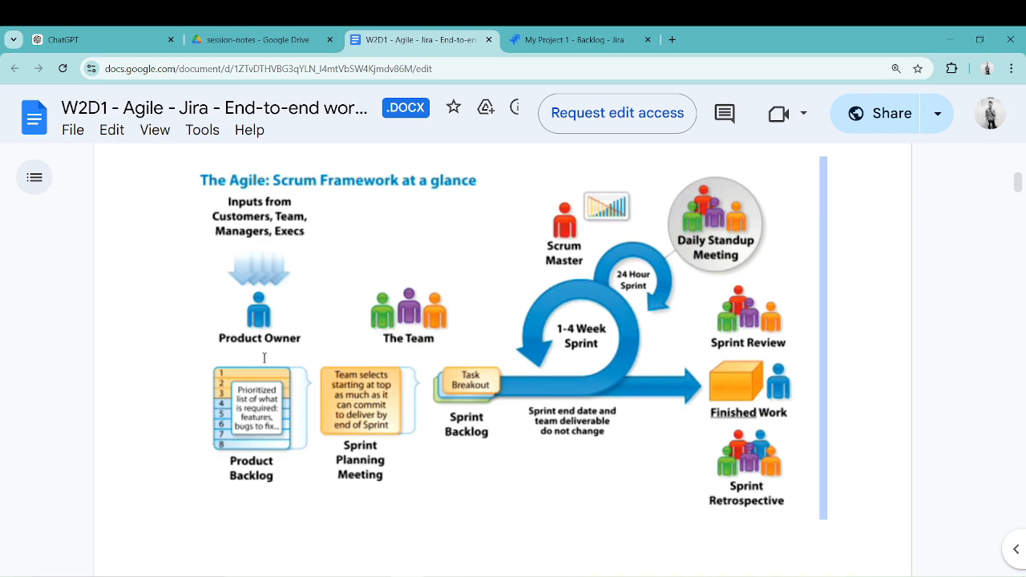
left_click(573, 32)
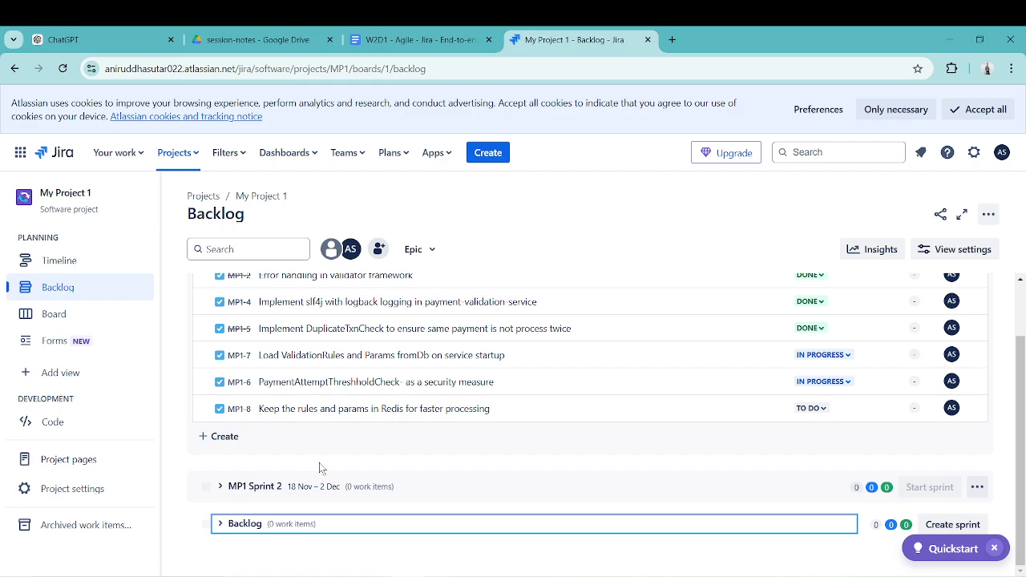
left_click(417, 39)
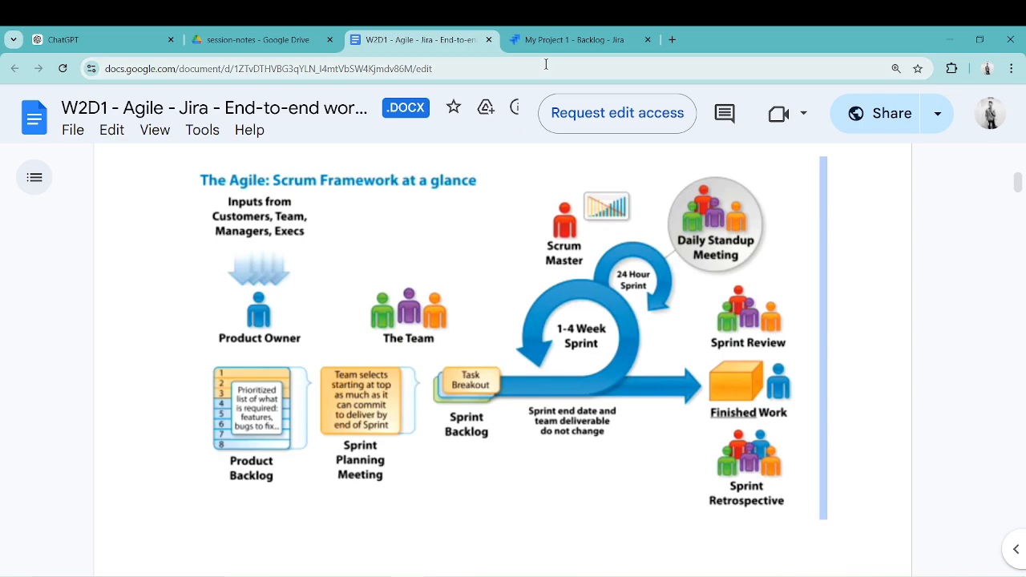
left_click(565, 39)
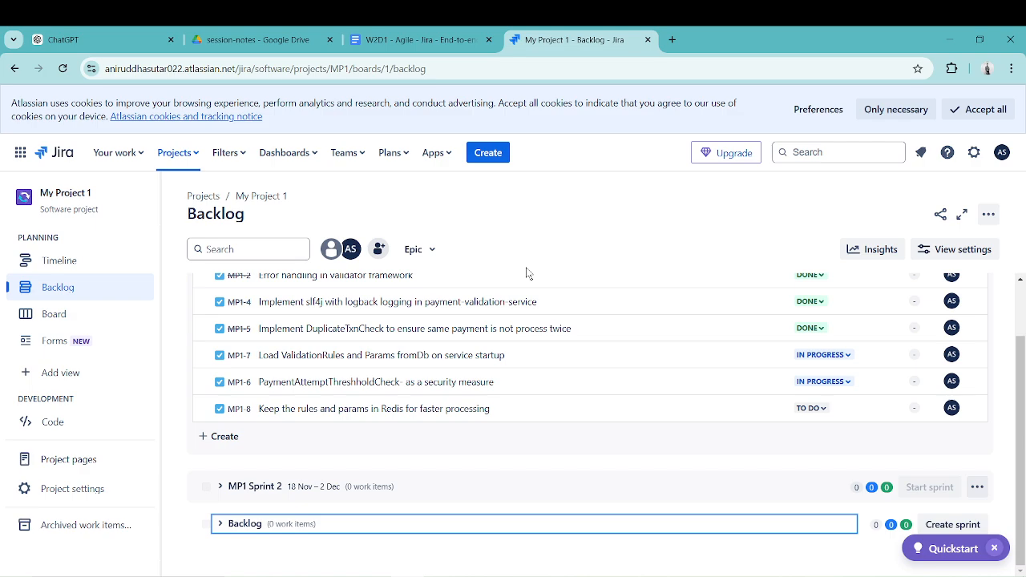
left_click(69, 319)
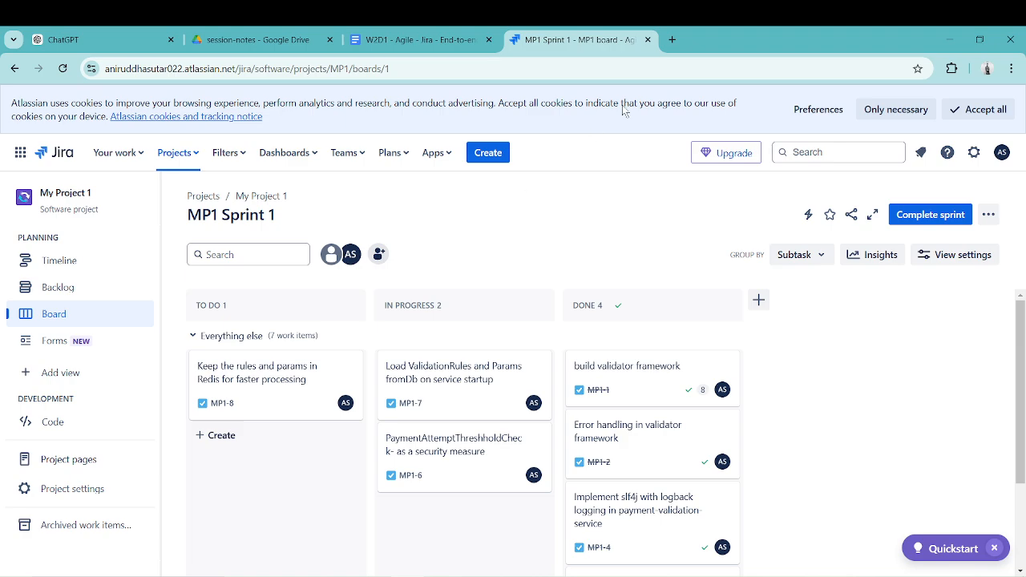
- Search Google for "jira atlassian" in a new browser tab
left_click(672, 40)
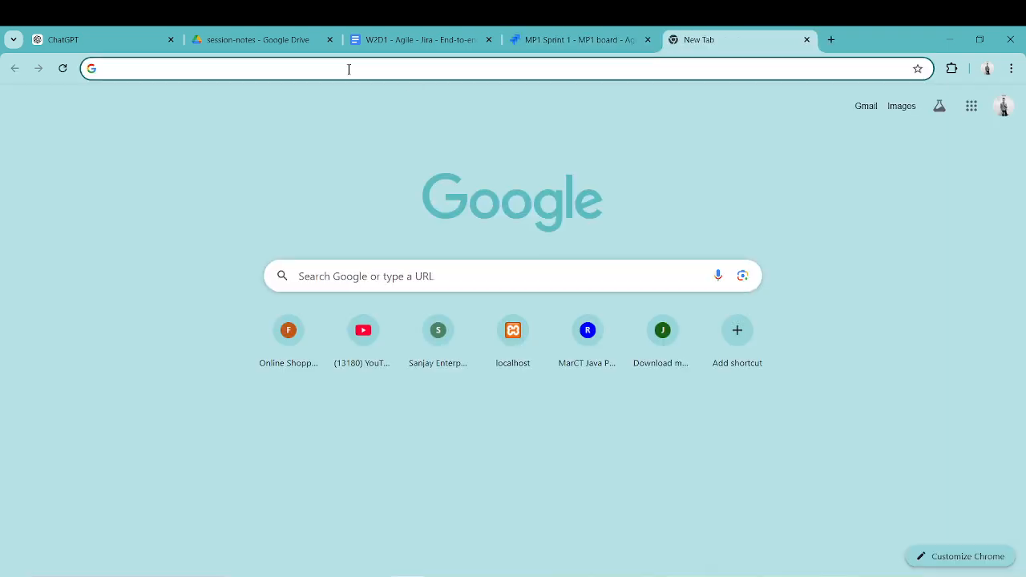
type("jira")
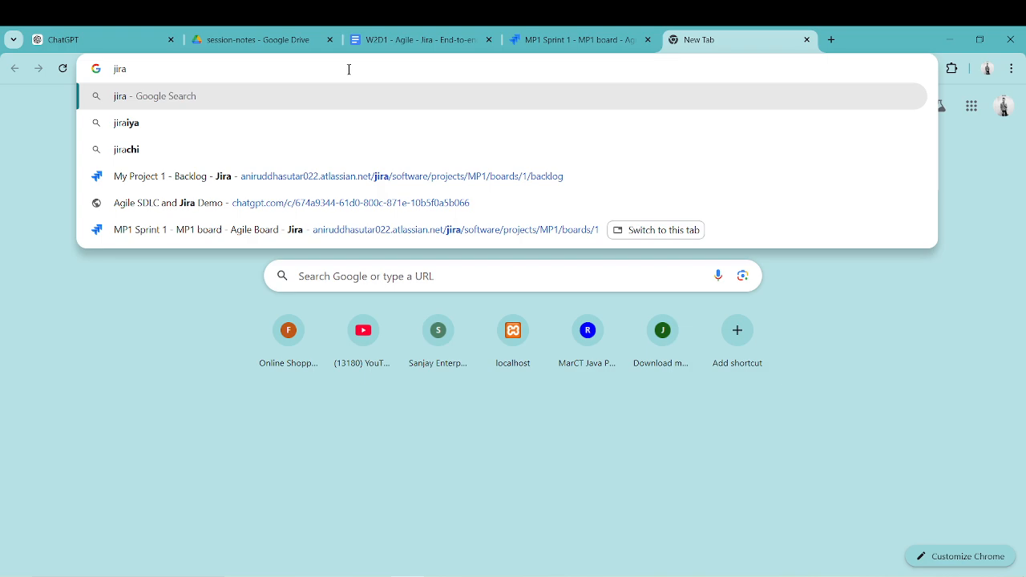
type(" at")
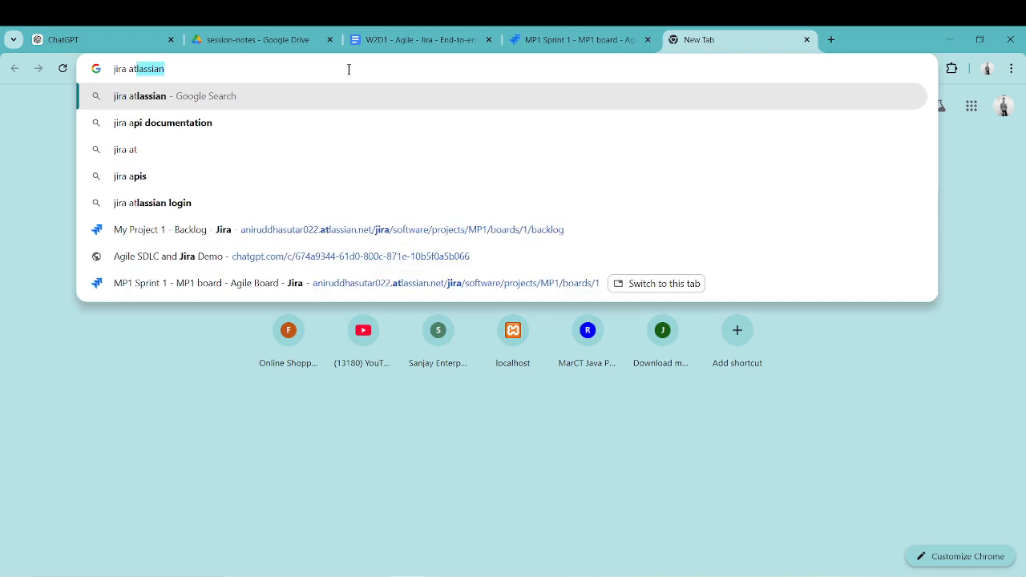
left_click(218, 95)
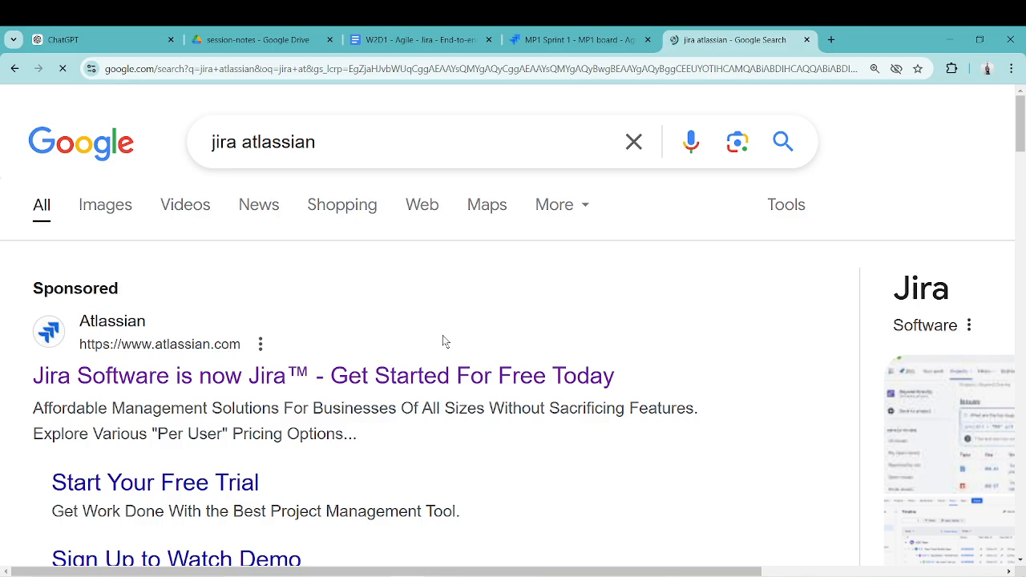
- Open Atlassian's Jira product page from the search results, look through it, and return to the MP1 Sprint 1 board
scroll(445, 341, "down", 5)
scroll(445, 342, "up", 2)
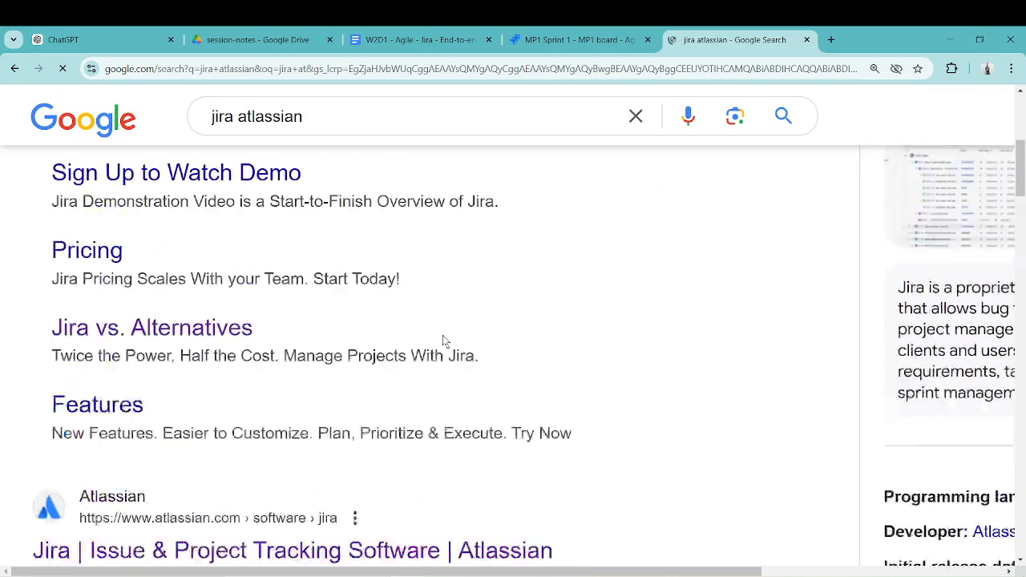
scroll(445, 341, "up", 2)
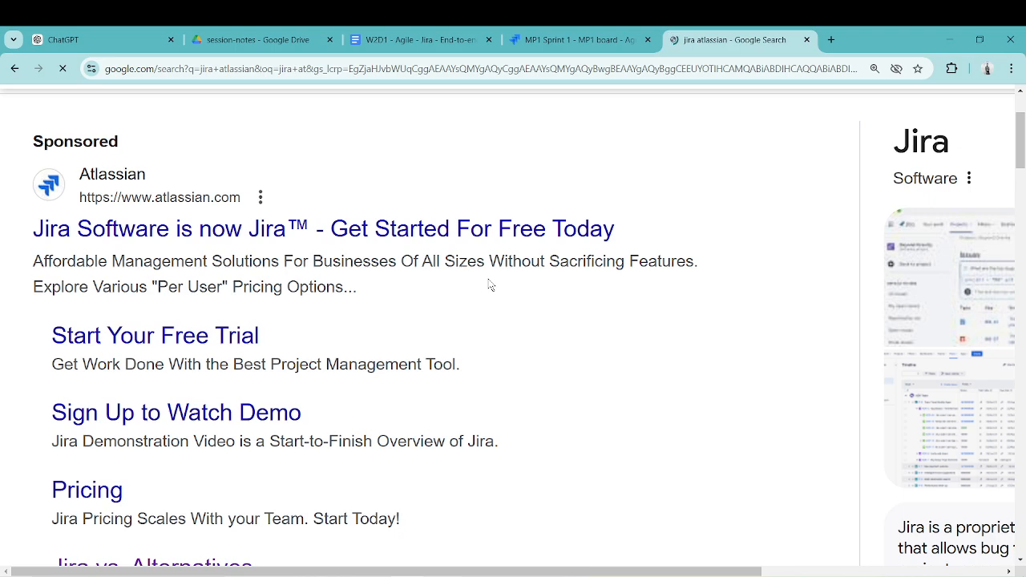
scroll(491, 285, "down", 3)
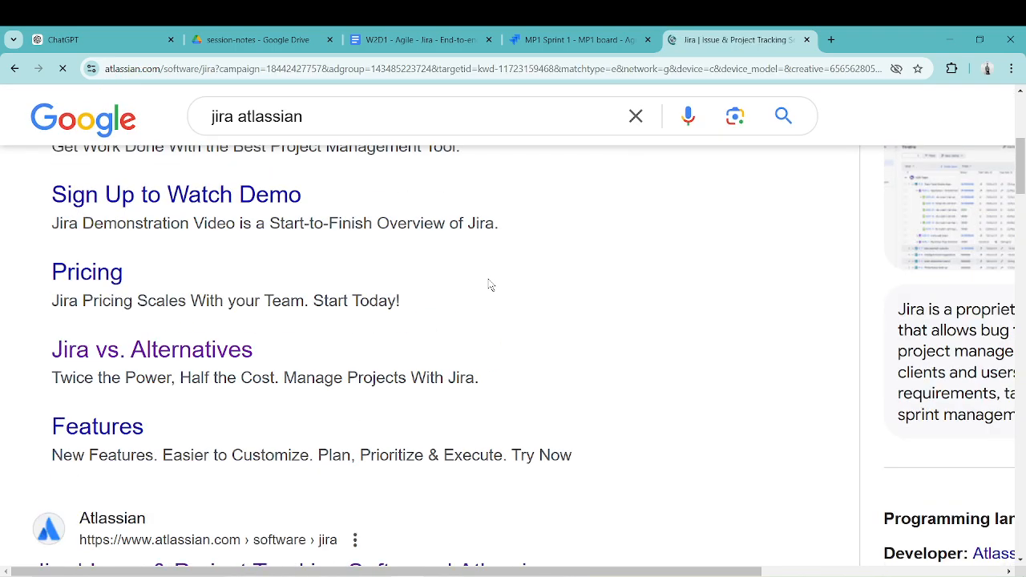
scroll(491, 285, "down", 4)
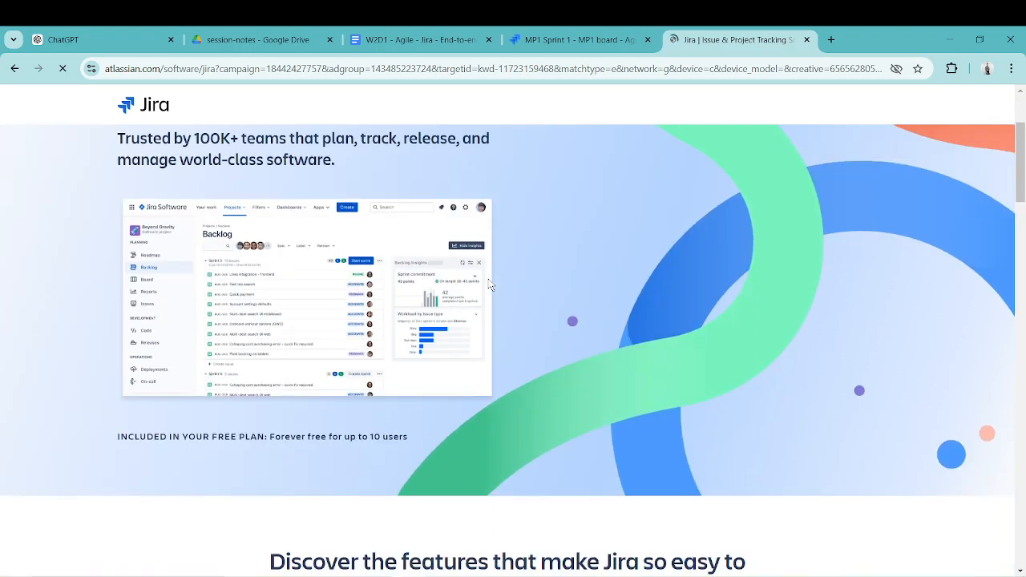
scroll(491, 285, "down", 4)
scroll(490, 284, "up", 10)
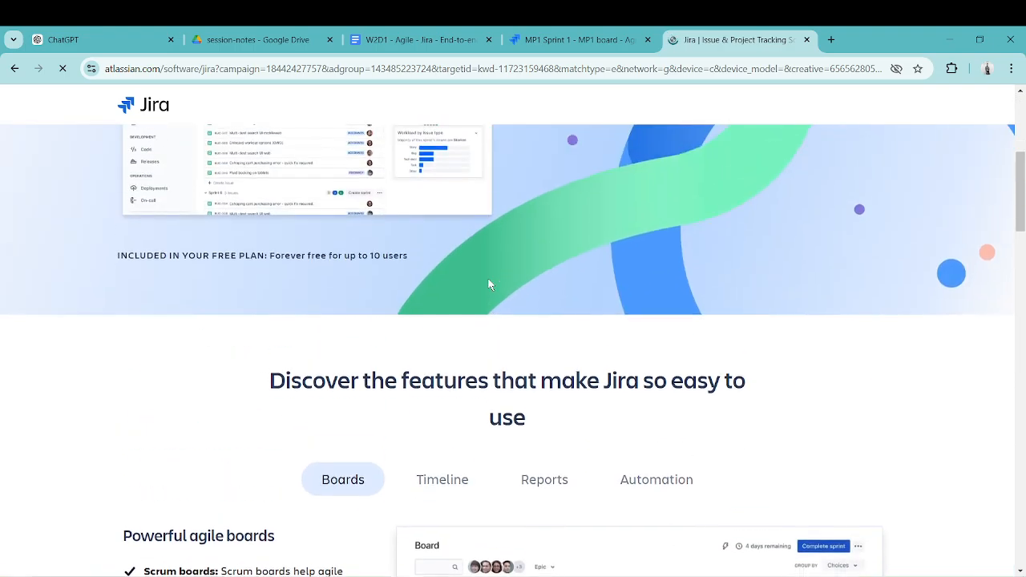
scroll(491, 285, "down", 20)
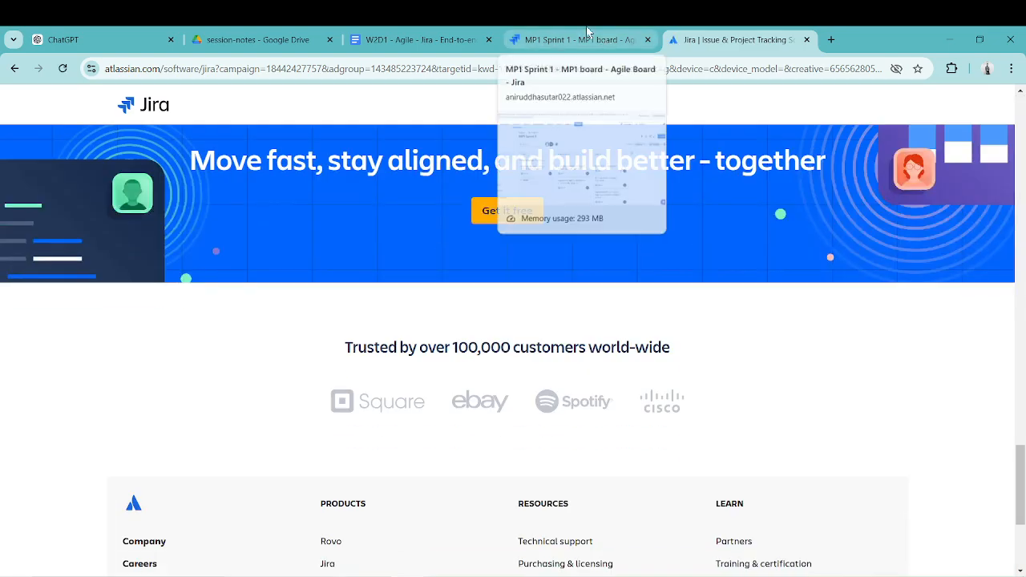
left_click(588, 33)
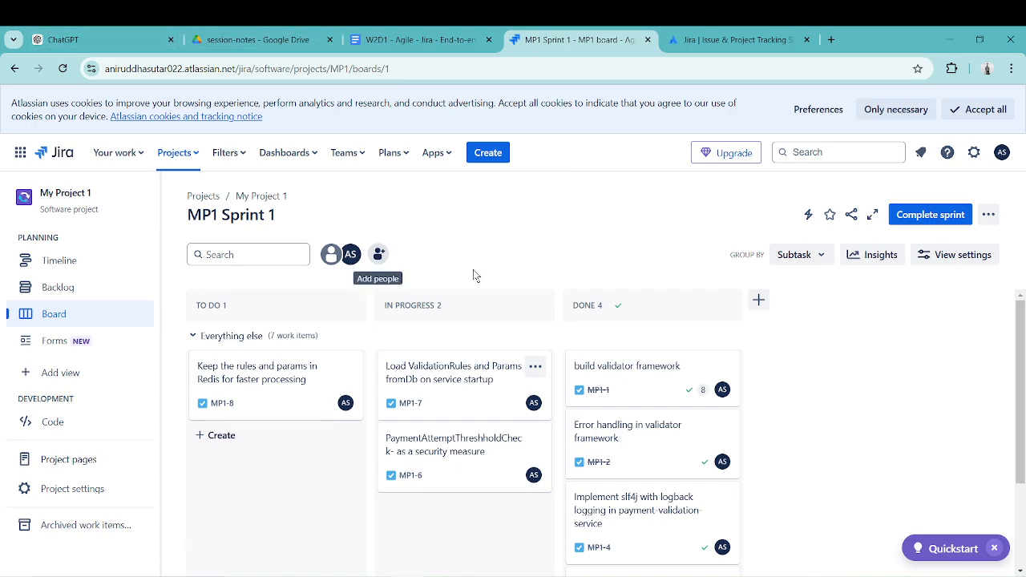
left_click(56, 202)
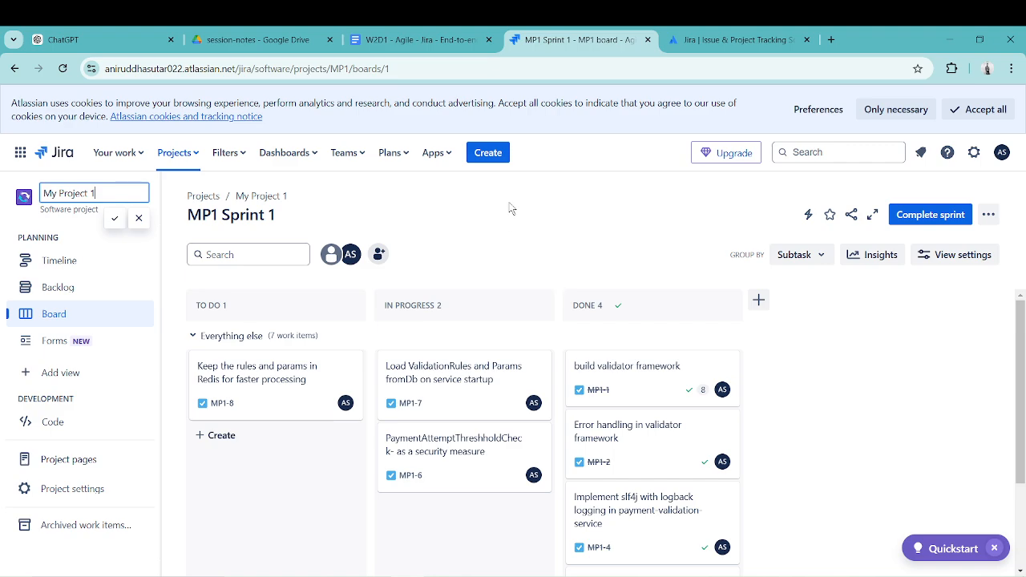
left_click(488, 154)
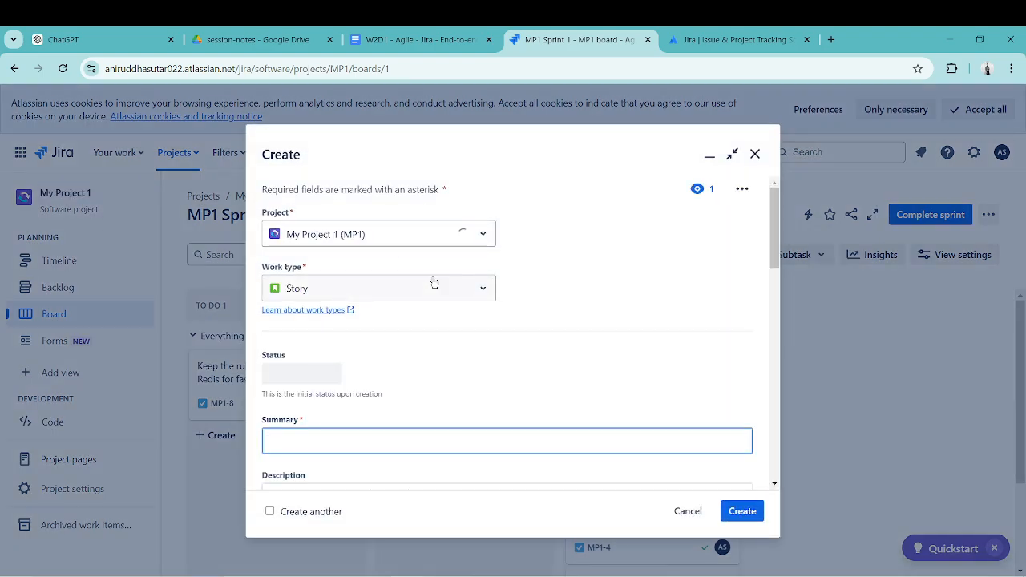
left_click(453, 235)
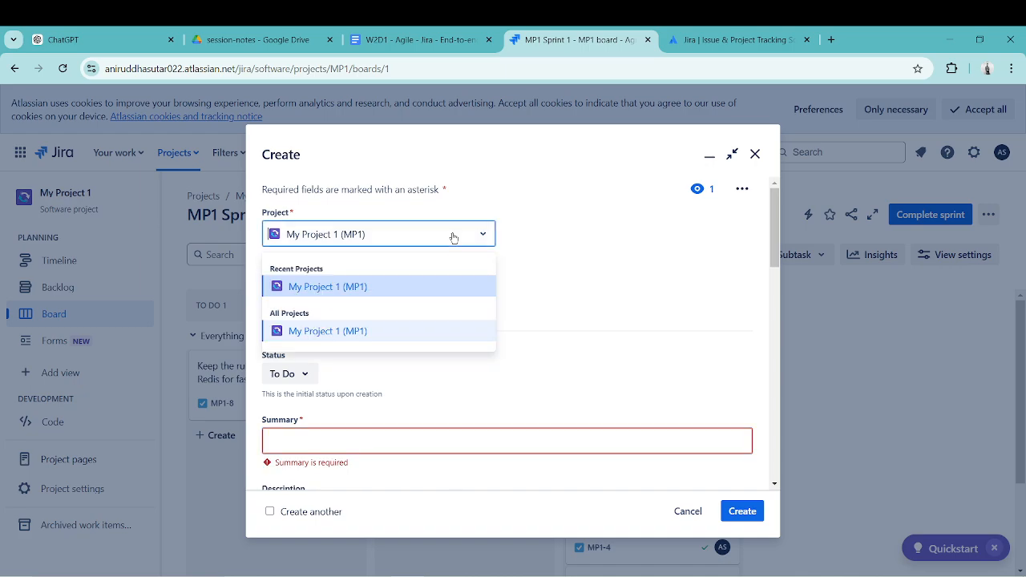
left_click(547, 253)
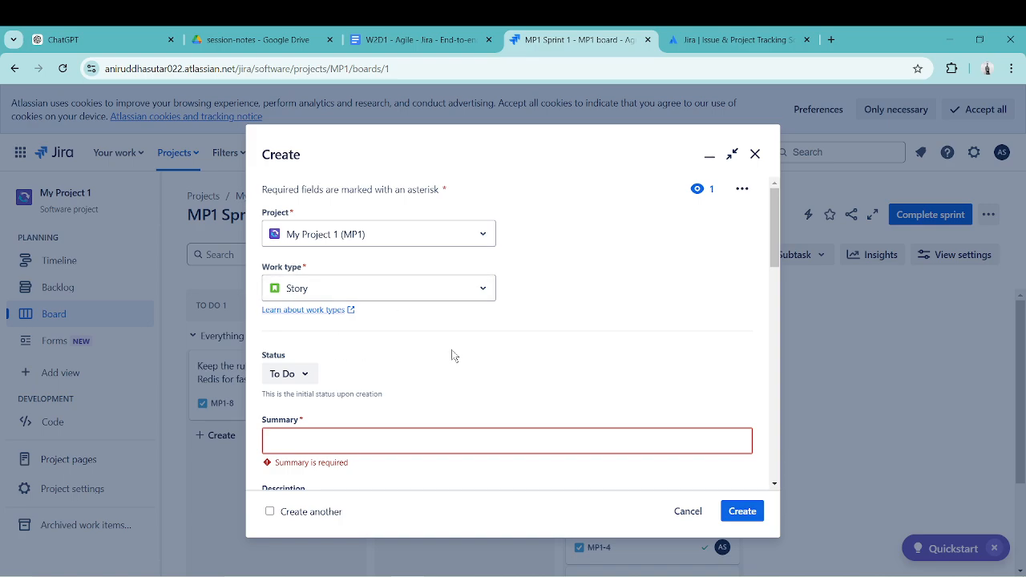
scroll(438, 360, "down", 3)
scroll(438, 361, "down", 3)
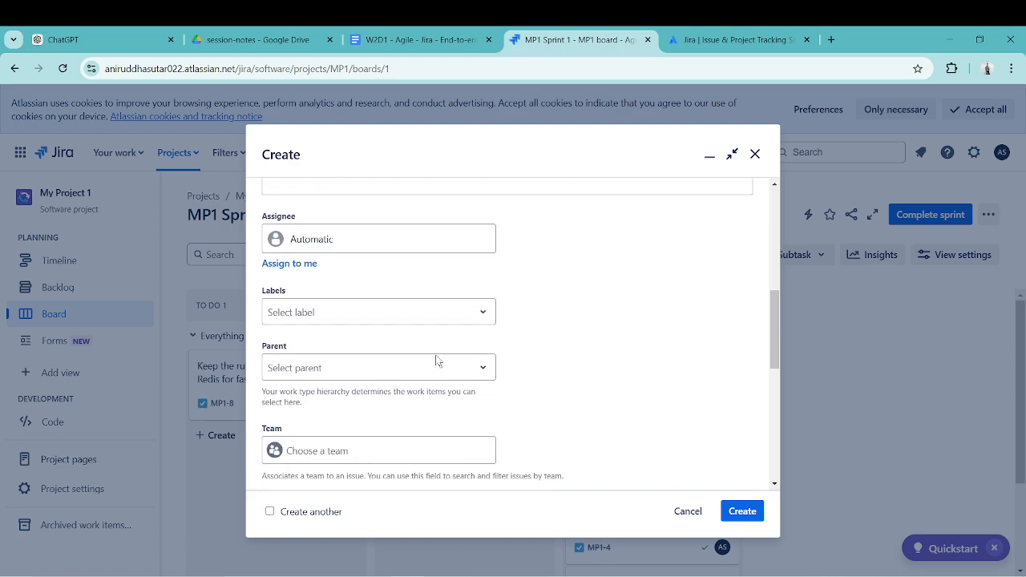
scroll(437, 361, "up", 6)
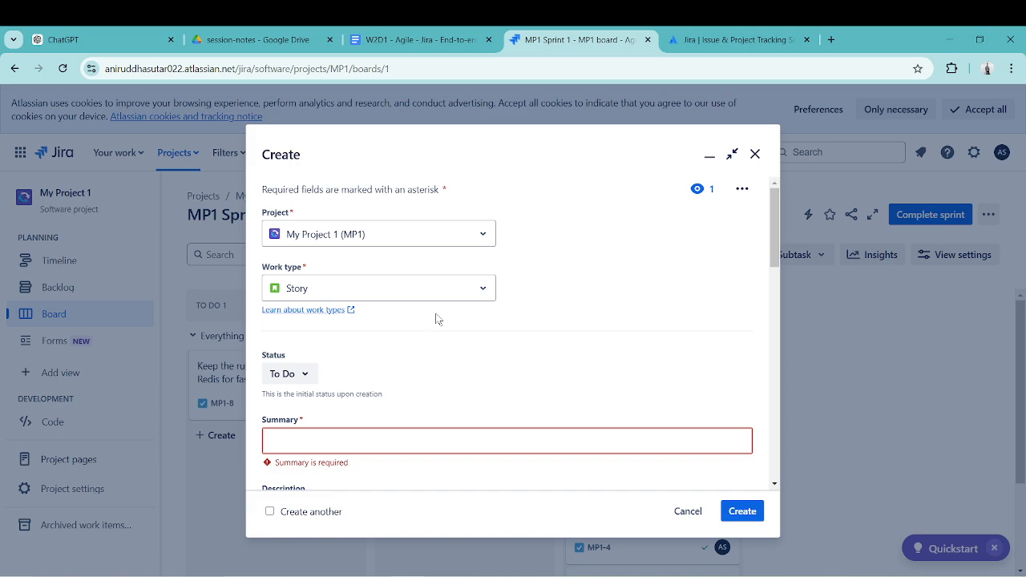
left_click(419, 240)
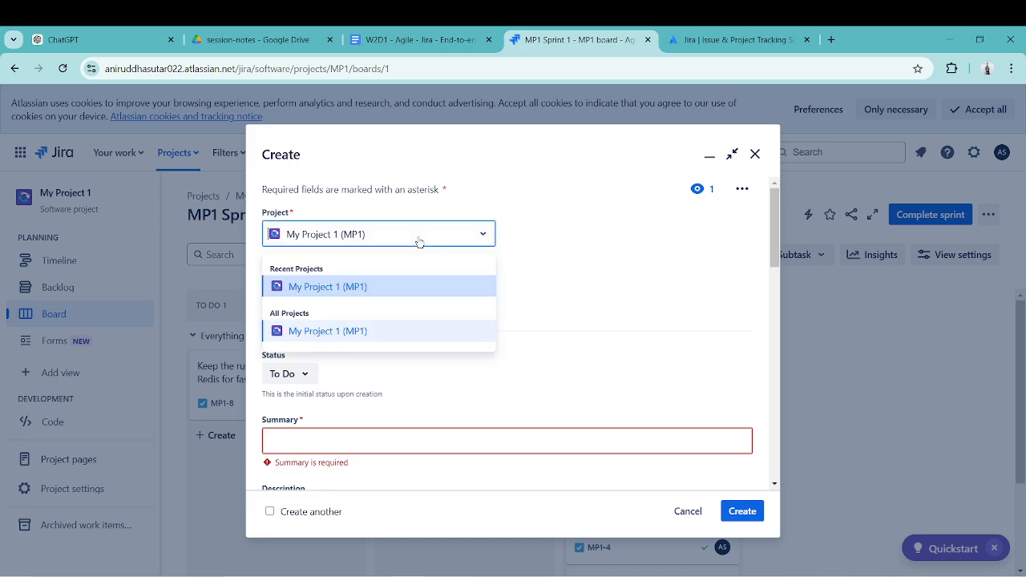
left_click(370, 239)
left_click(371, 239)
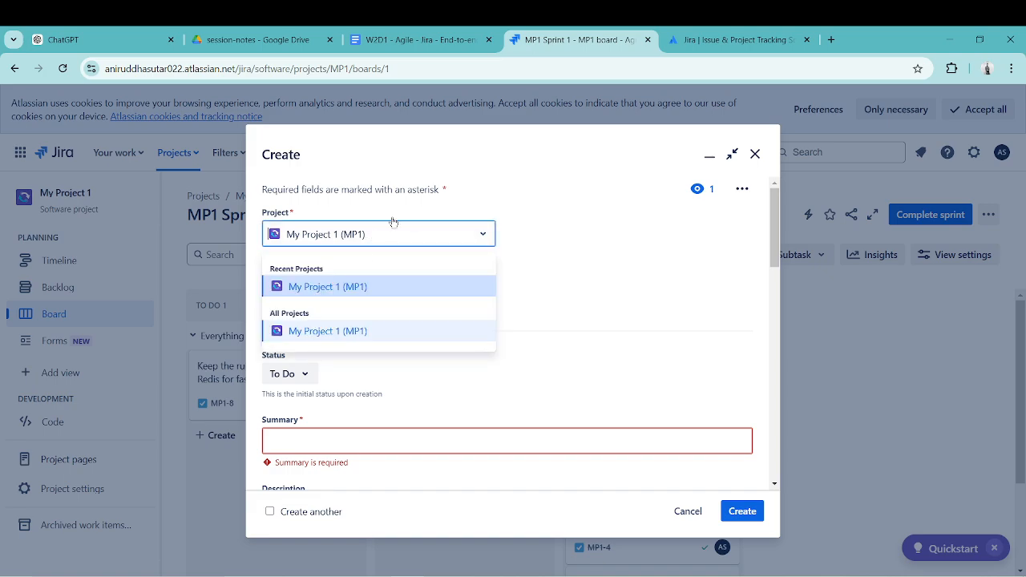
left_click(755, 155)
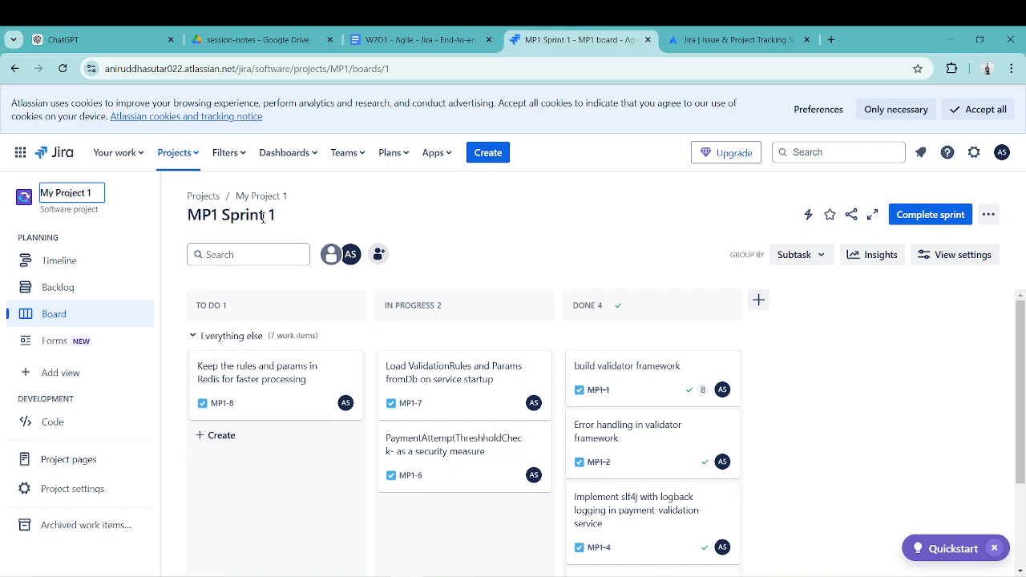
- Start a new project from the projects list with the Scrum software development template, set up as team-managed
left_click(203, 196)
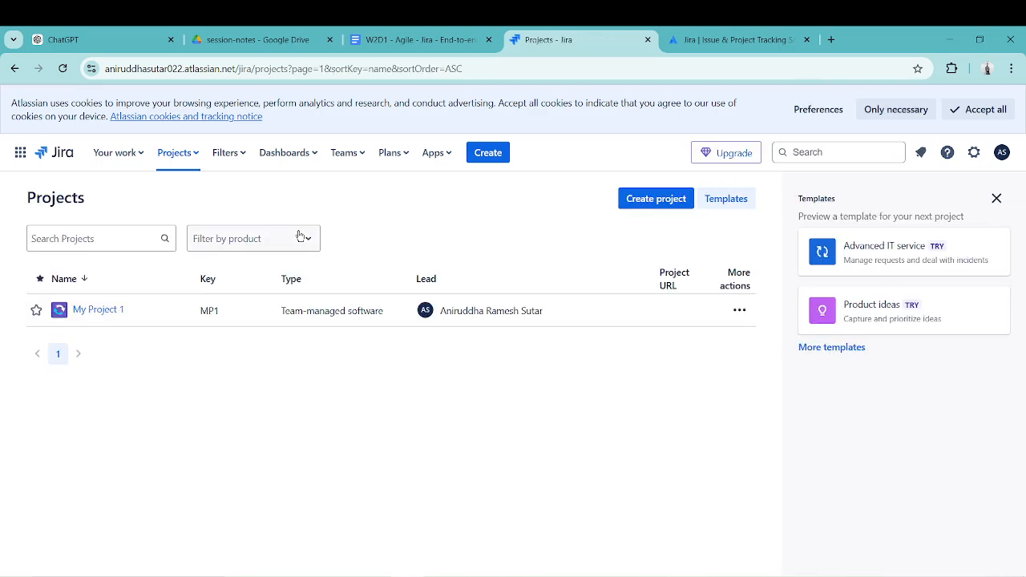
left_click(659, 200)
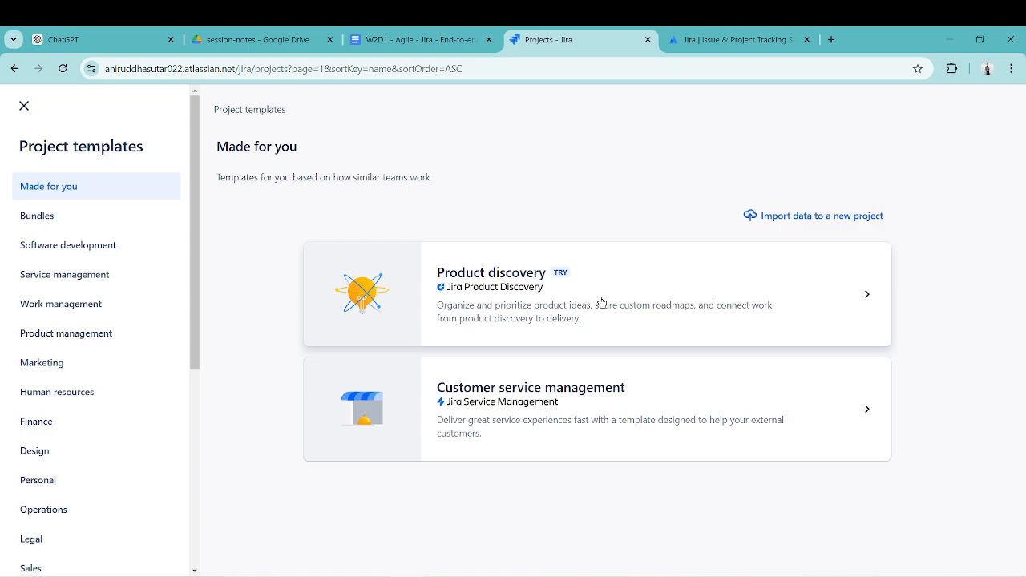
left_click(75, 245)
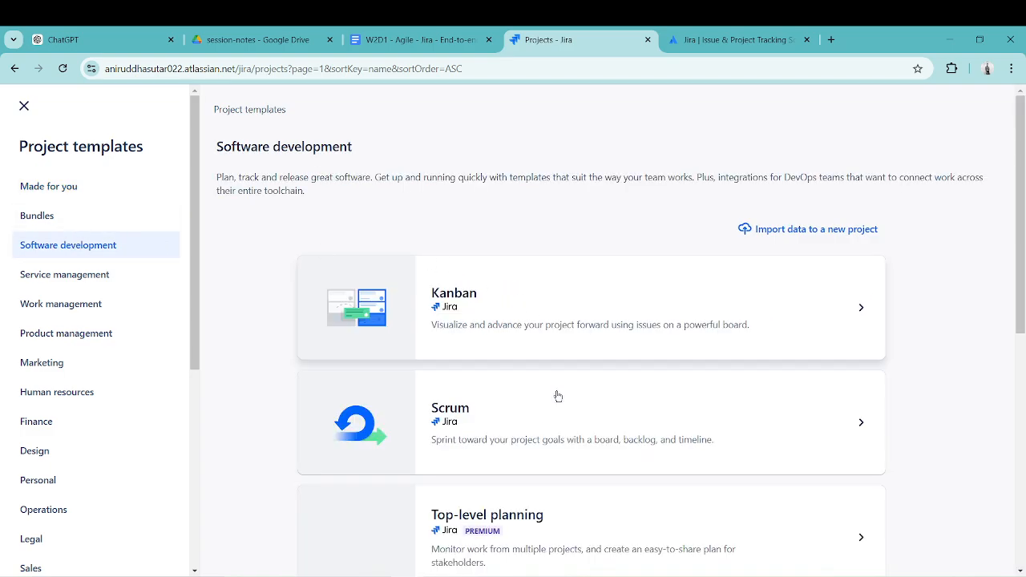
left_click(560, 424)
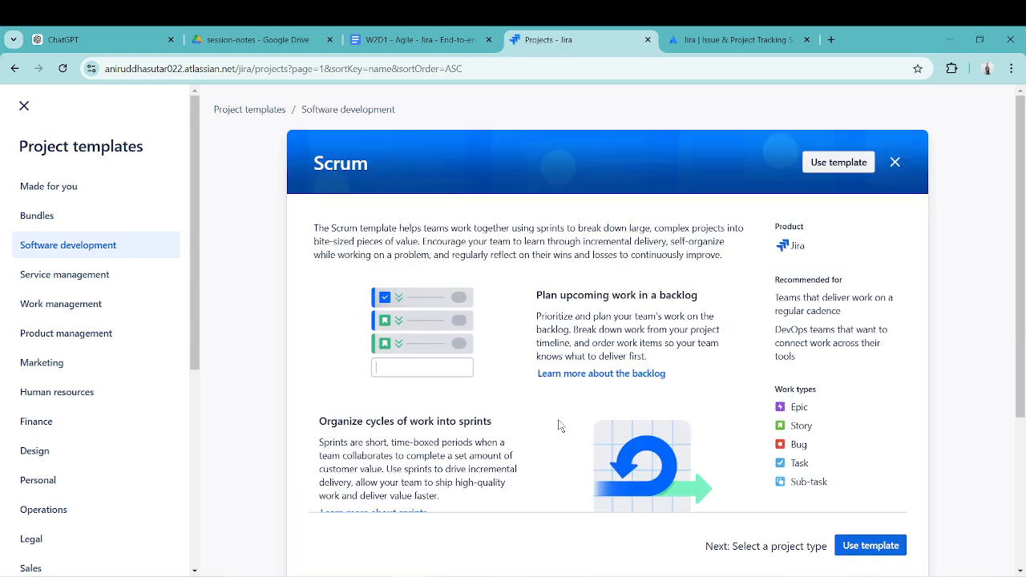
left_click(859, 547)
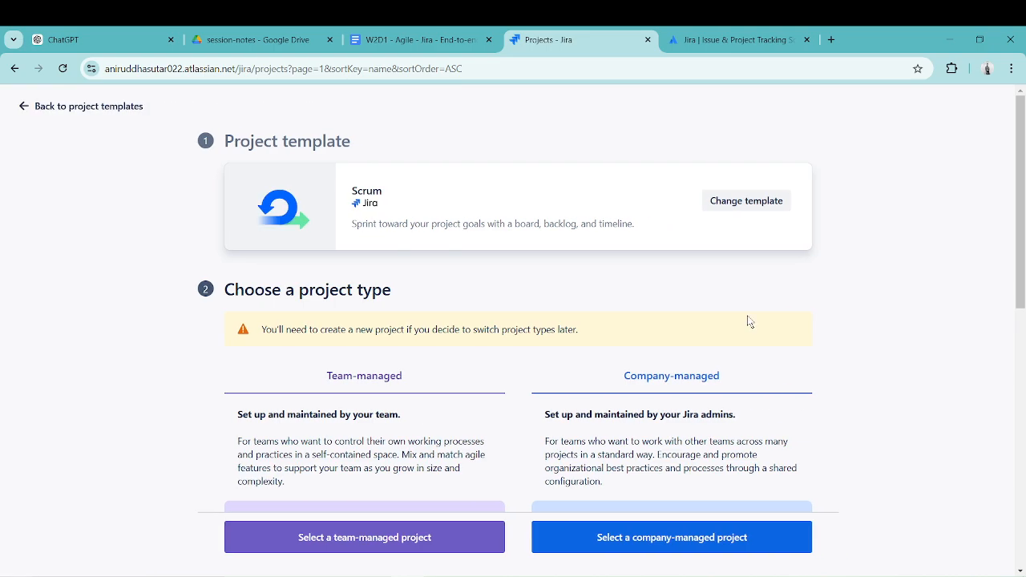
left_click(429, 538)
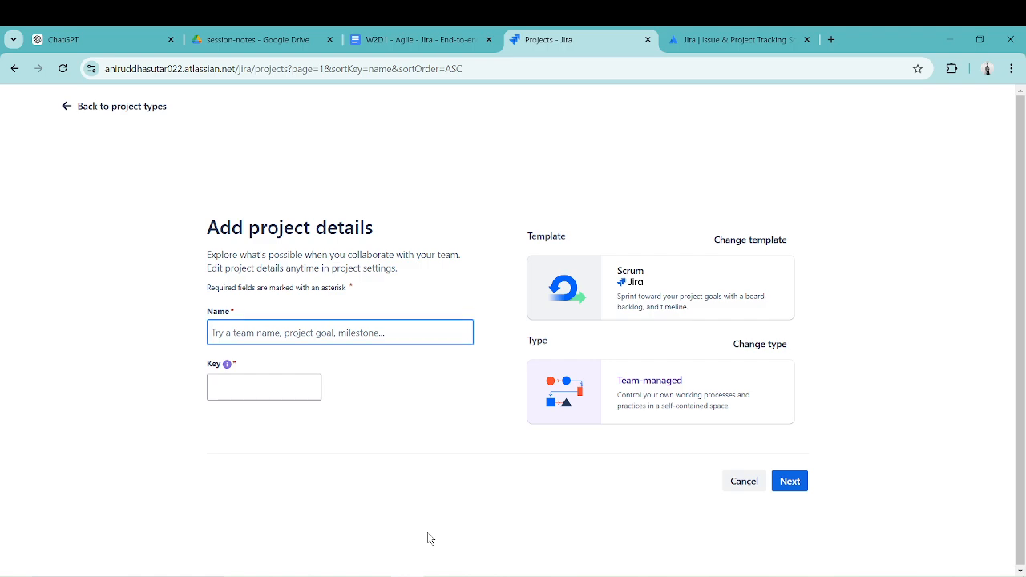
- Name the new Scrum project "Ecom website" and create it
left_click(283, 326)
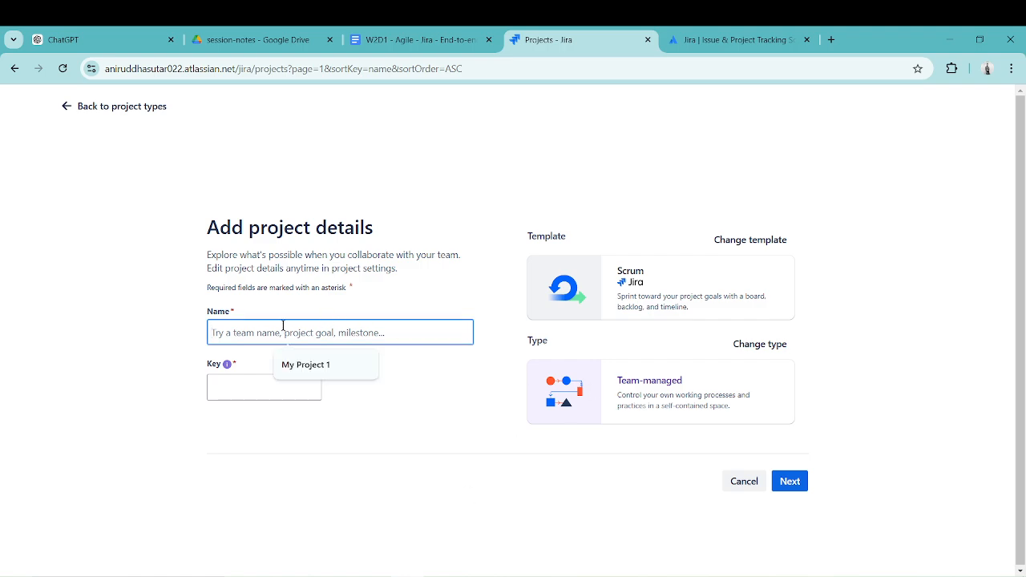
type("E")
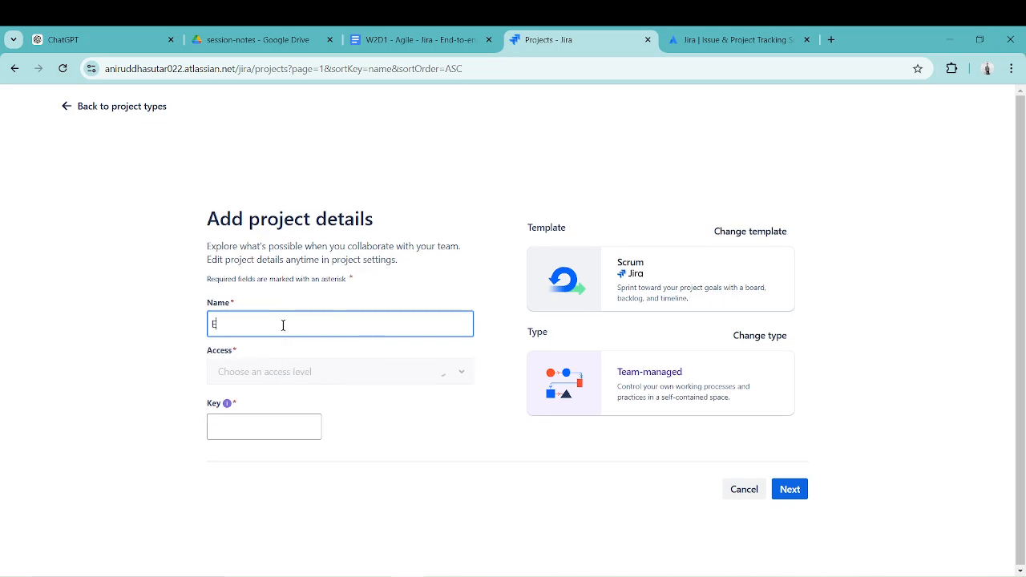
type("com")
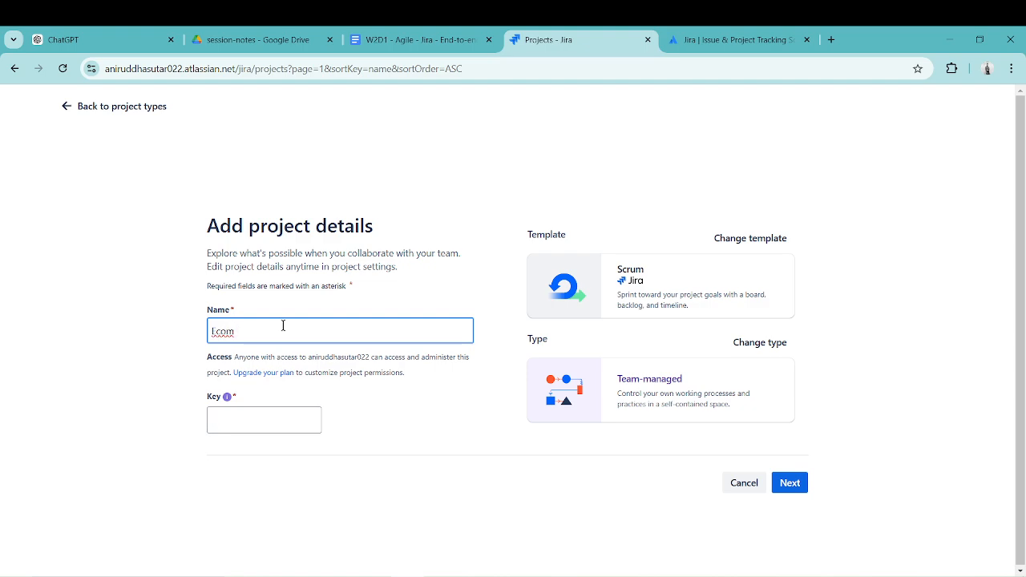
type(" websiet")
key("BackSpace")
key("BackSpace")
type("ite")
left_click(801, 491)
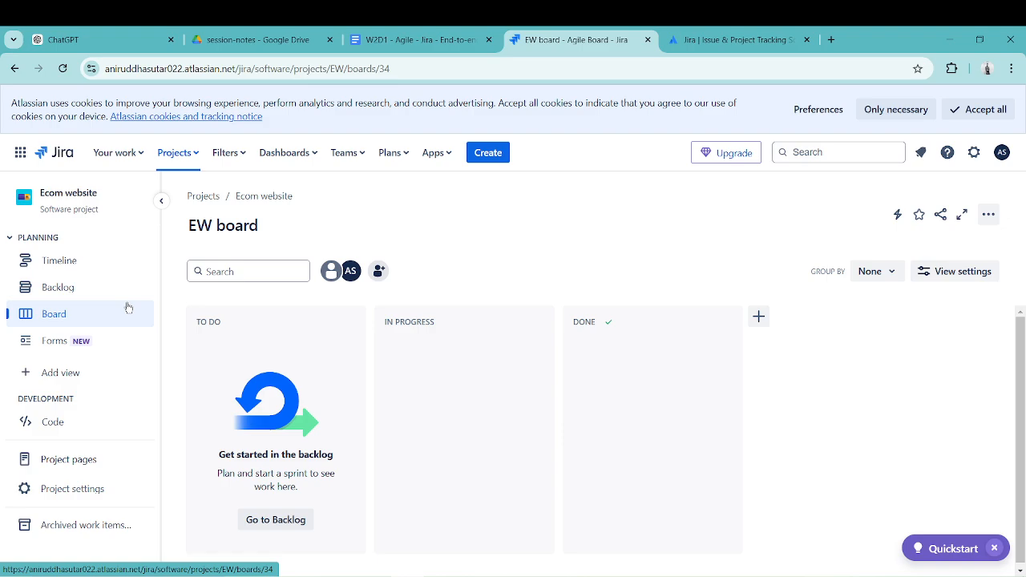
- Open the Ecom website backlog and add a story titled "As a user" to EW Sprint 1
left_click(72, 290)
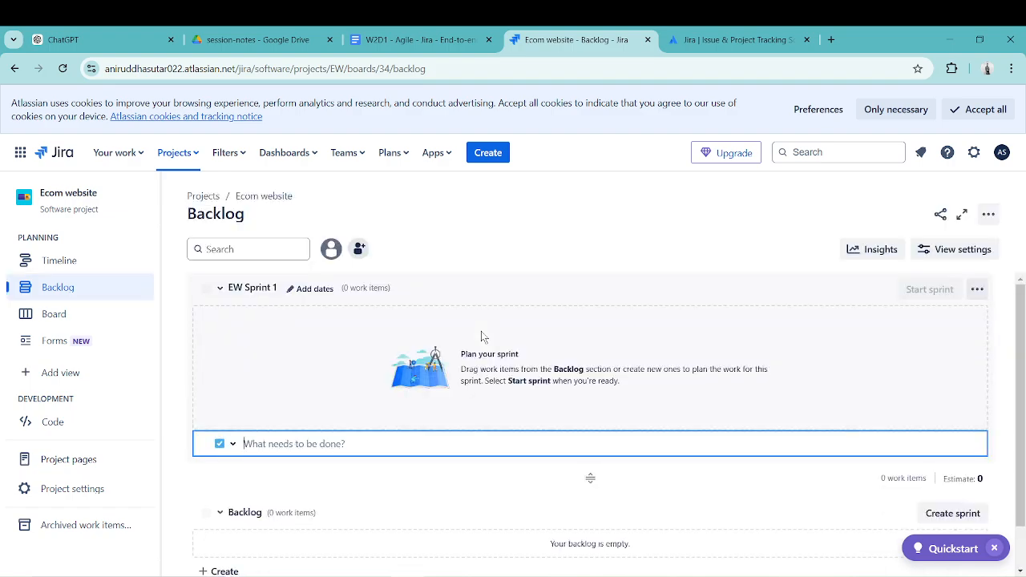
left_click(233, 445)
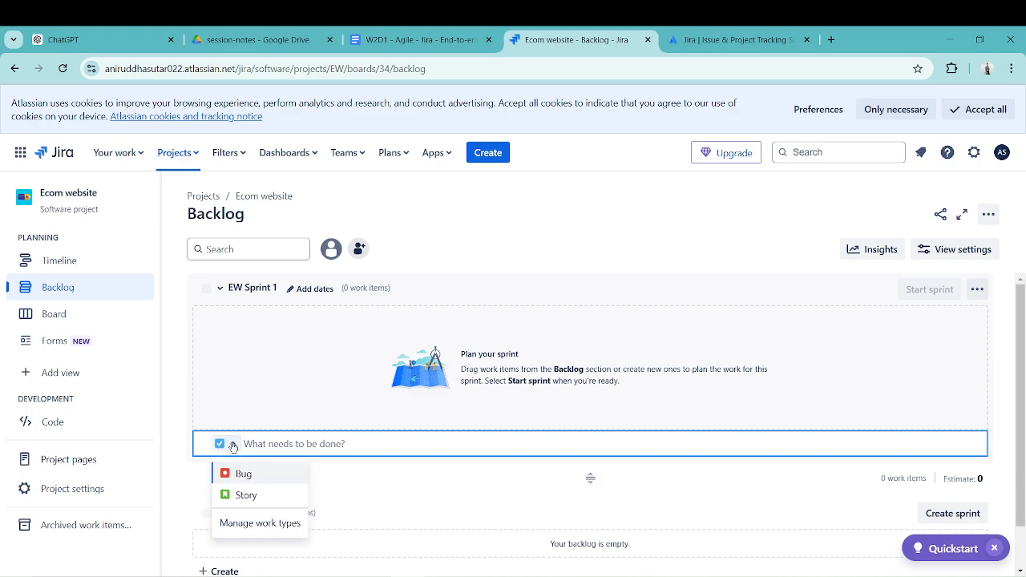
left_click(255, 500)
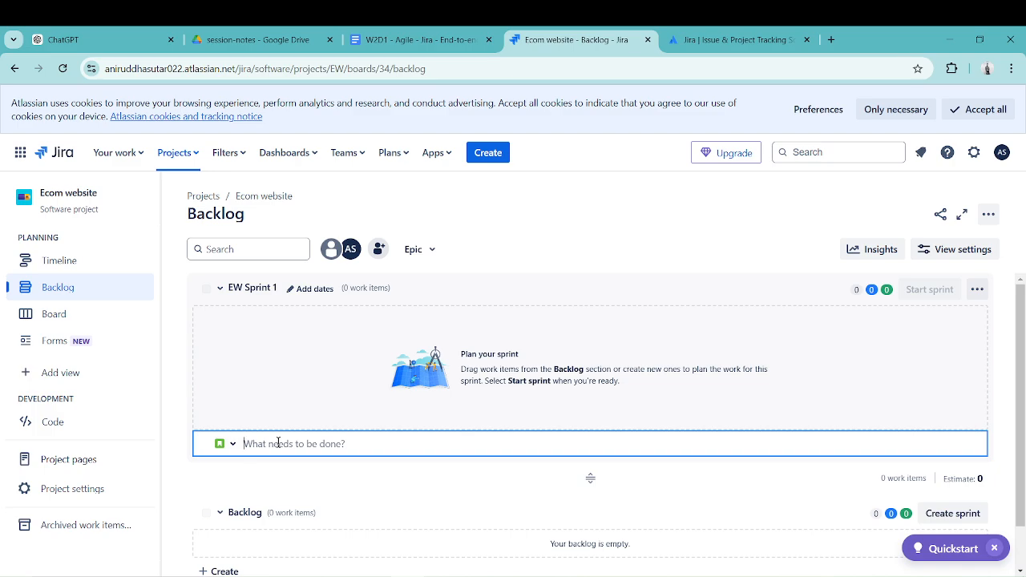
type("As a user")
key("Return")
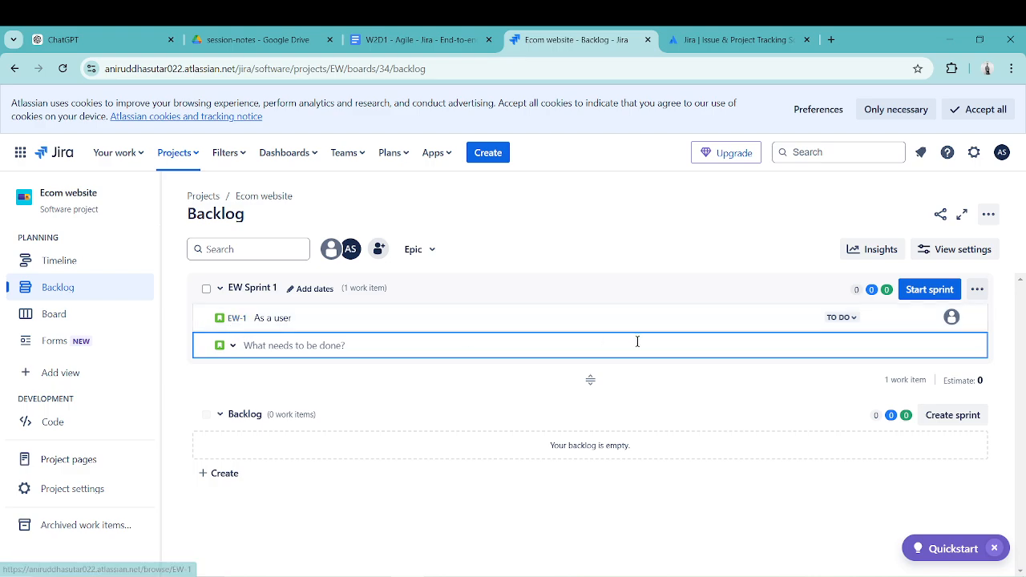
- Permanently delete the "As a user" story from EW Sprint 1
left_click(975, 318)
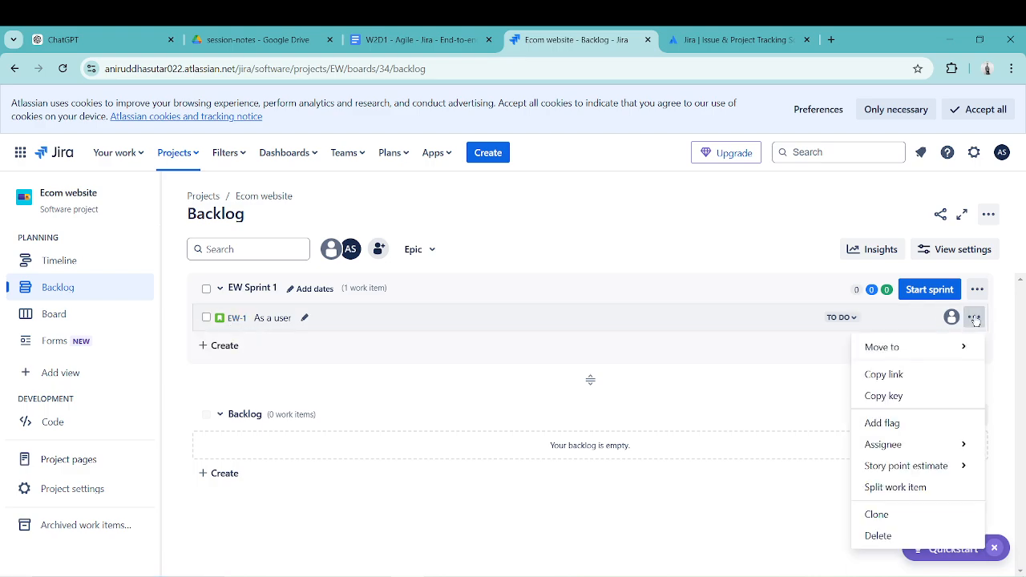
left_click(882, 537)
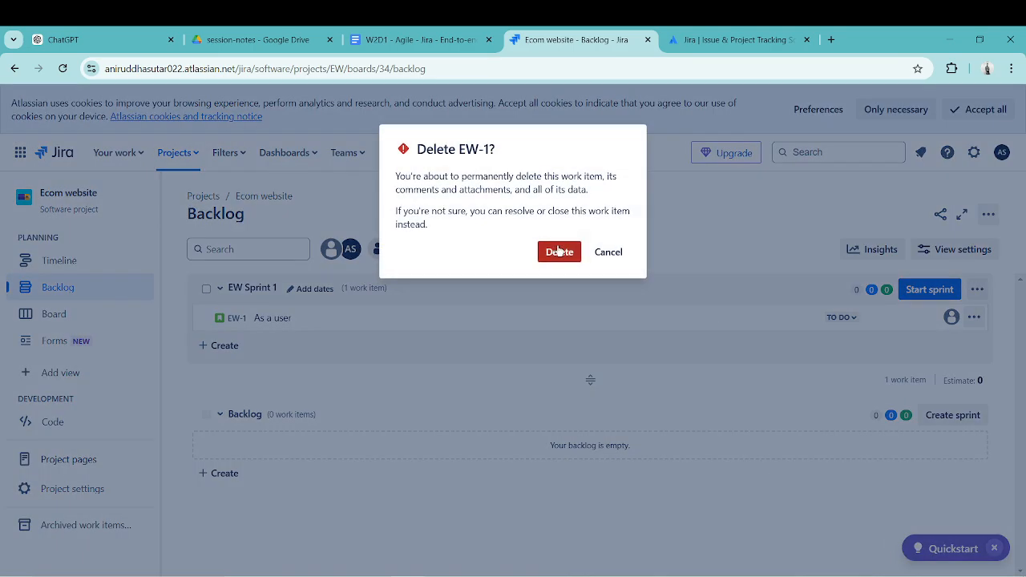
left_click(559, 252)
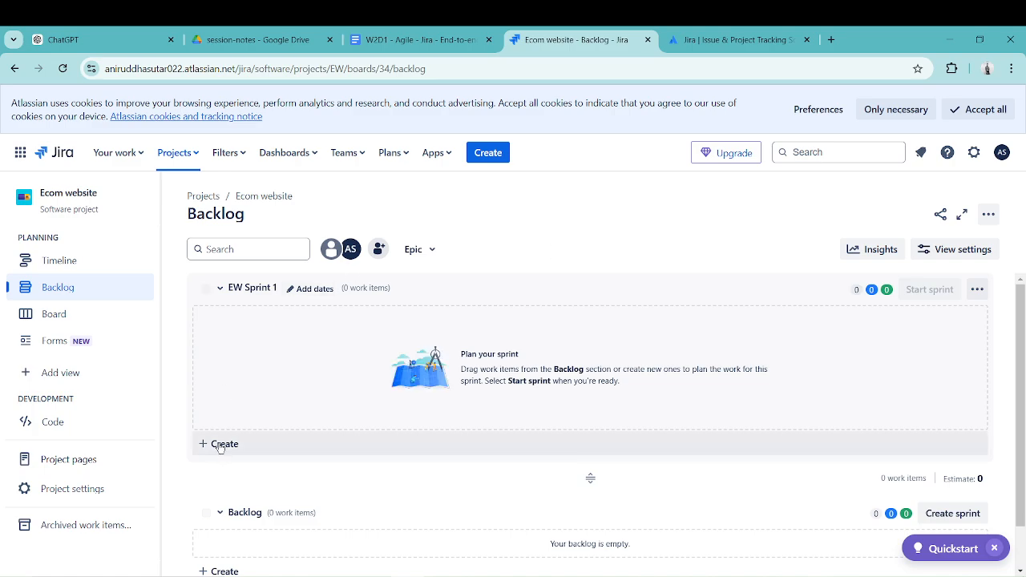
- Add the story "As a user I want to browse products by category" to EW Sprint 1 and open its details
left_click(220, 445)
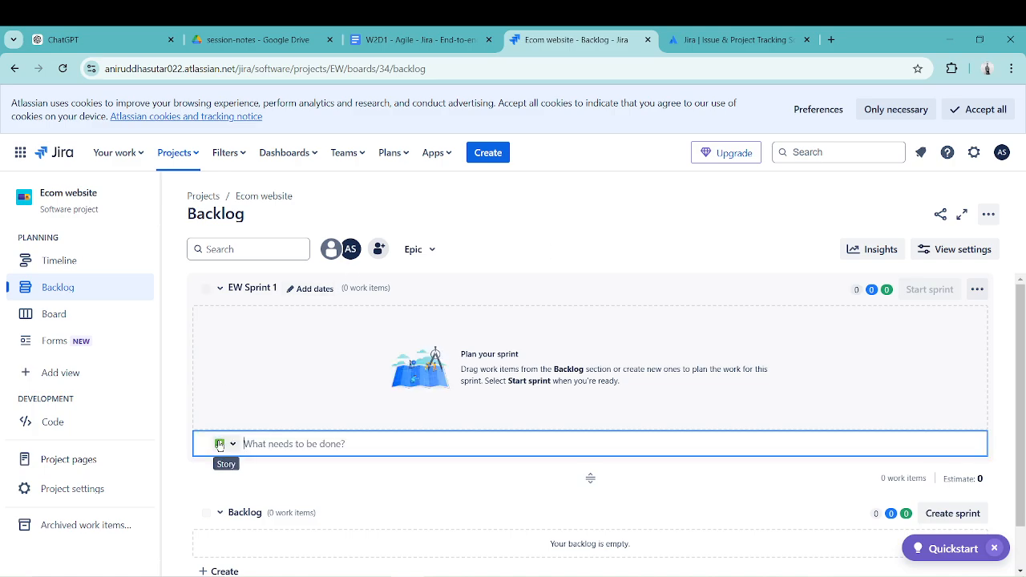
left_click(222, 444)
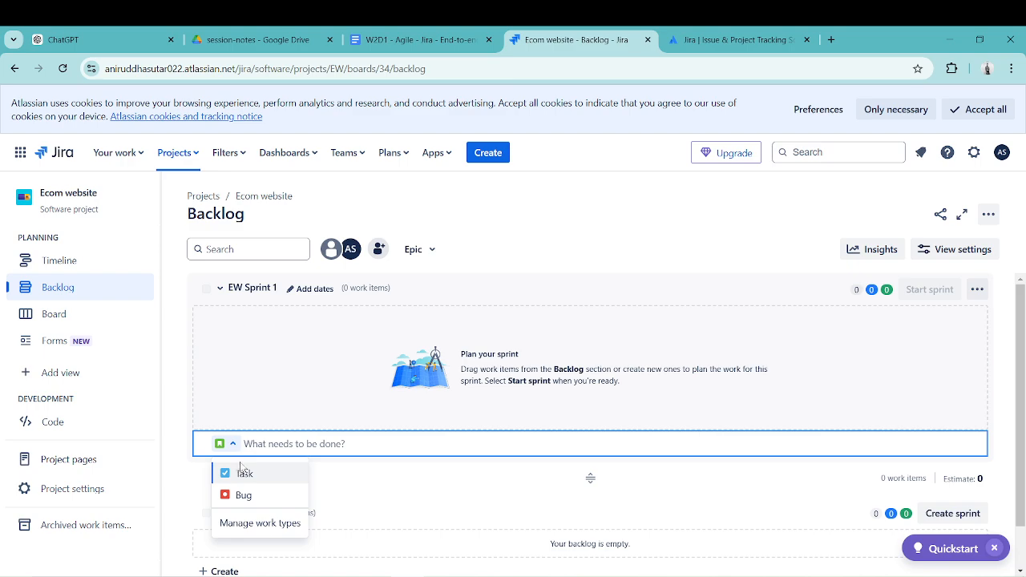
left_click(272, 440)
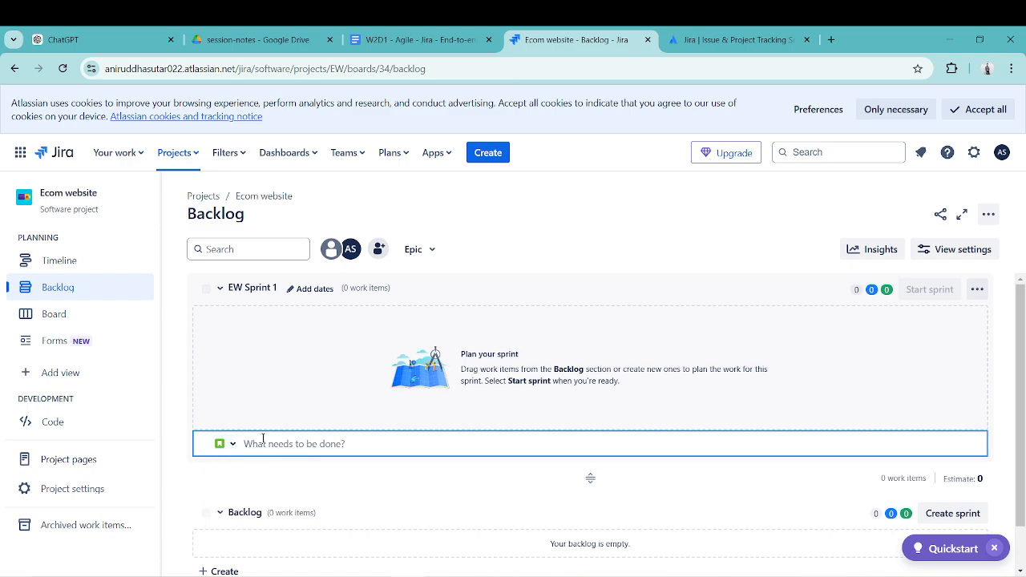
type("A")
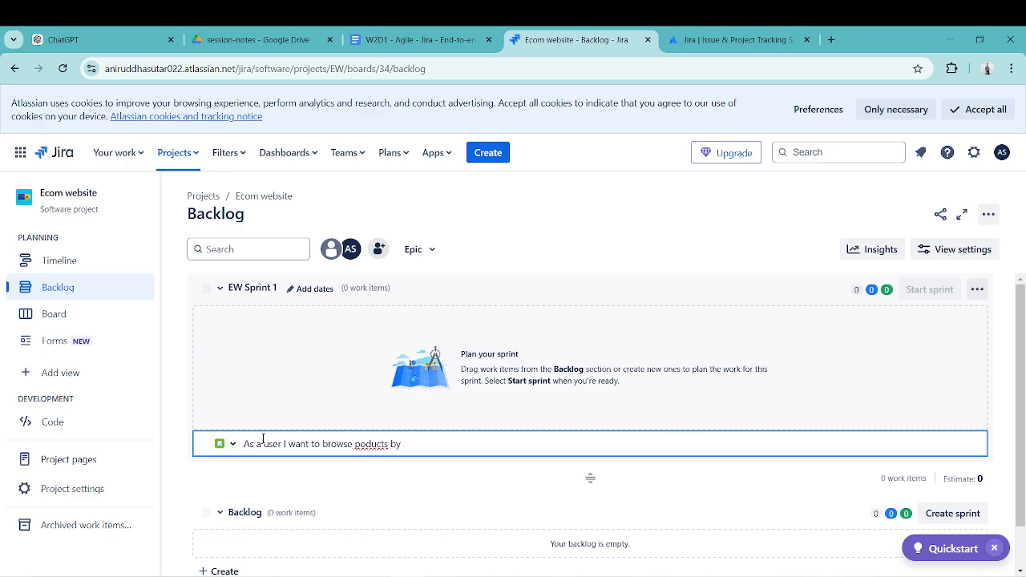
left_click(358, 444)
type("r")
key("Return")
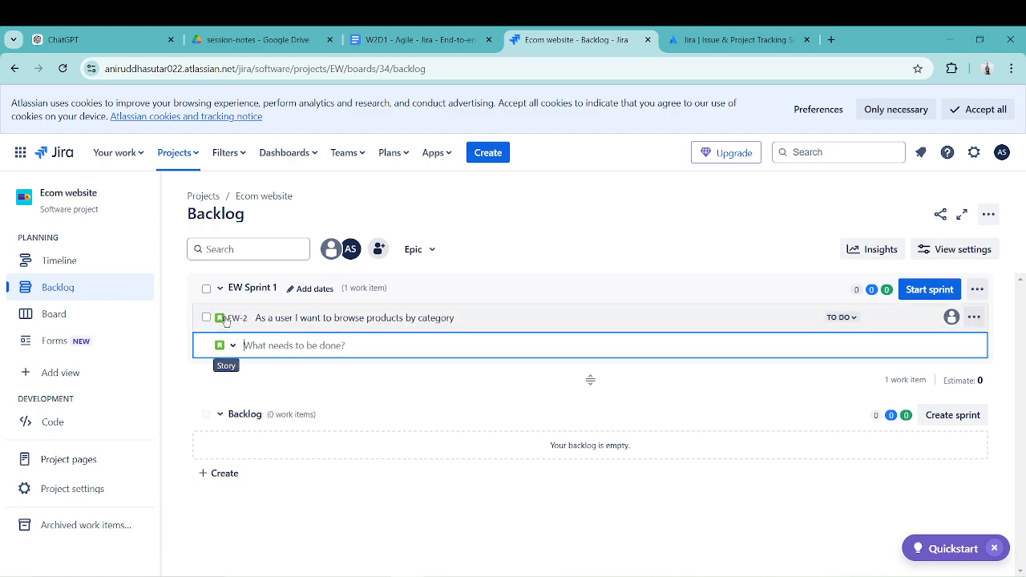
left_click(282, 319)
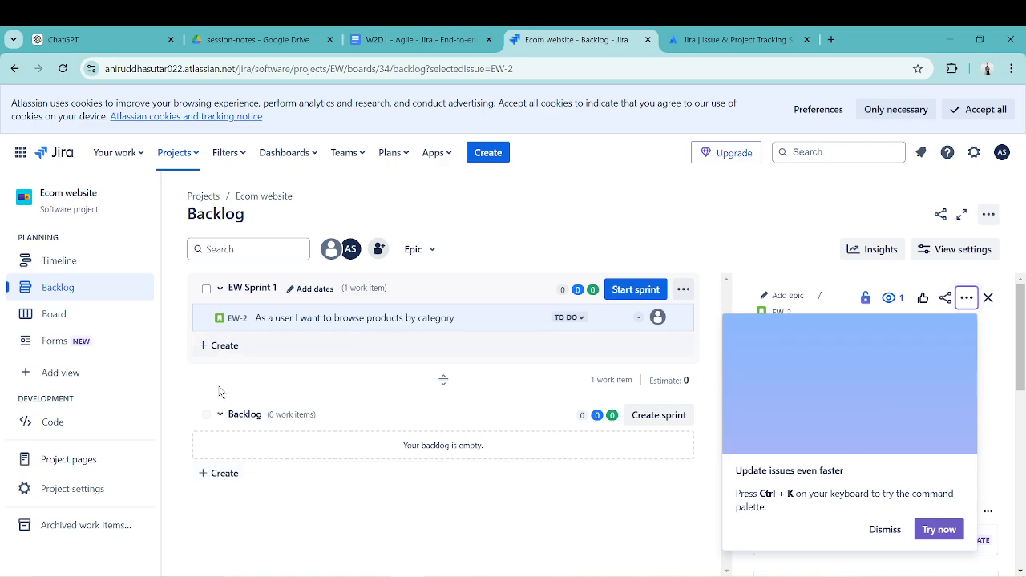
- Add a task titled "set up database schema for products" to EW Sprint 1
left_click(215, 345)
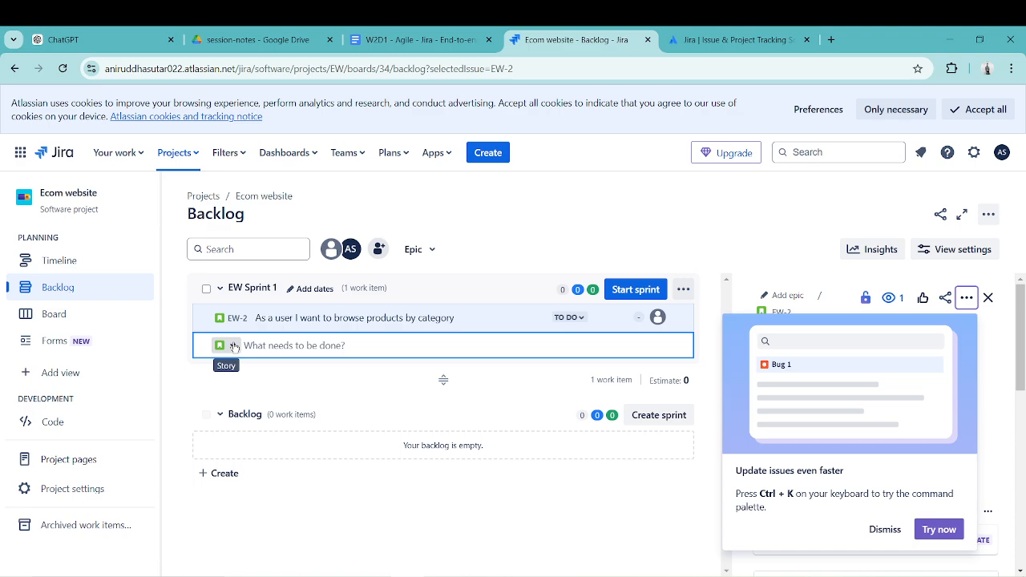
left_click(233, 345)
left_click(242, 374)
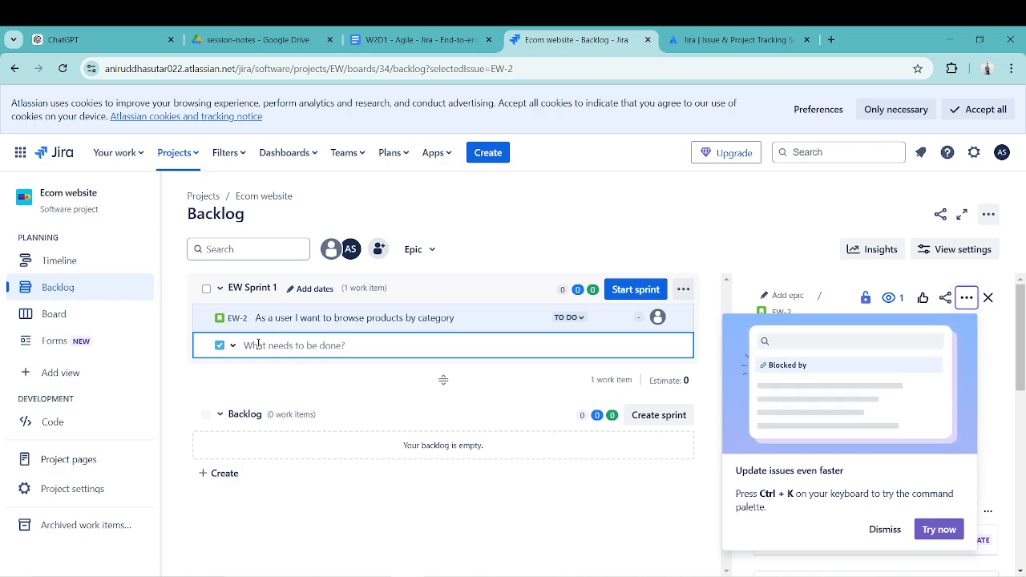
type("set")
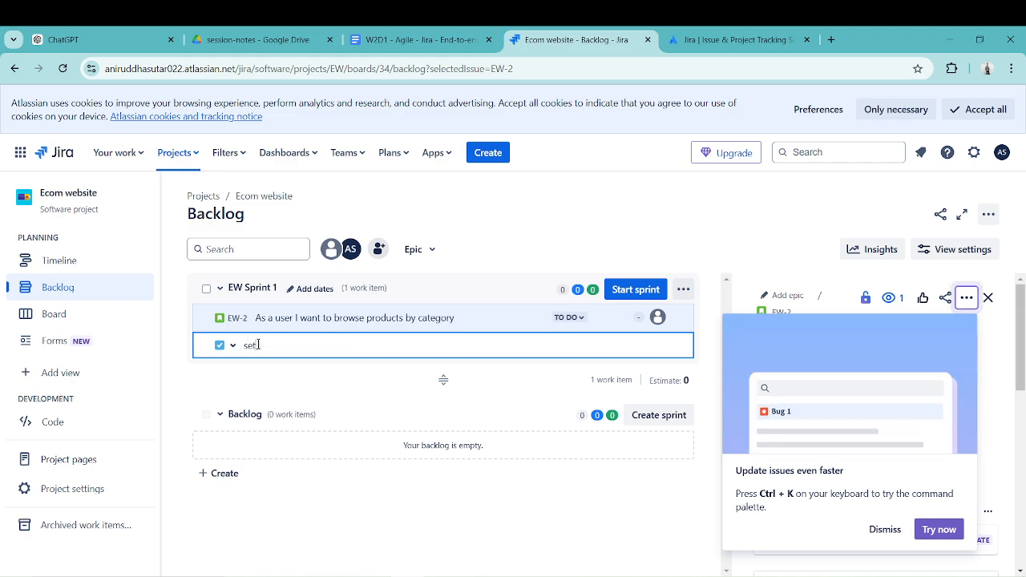
type(" u")
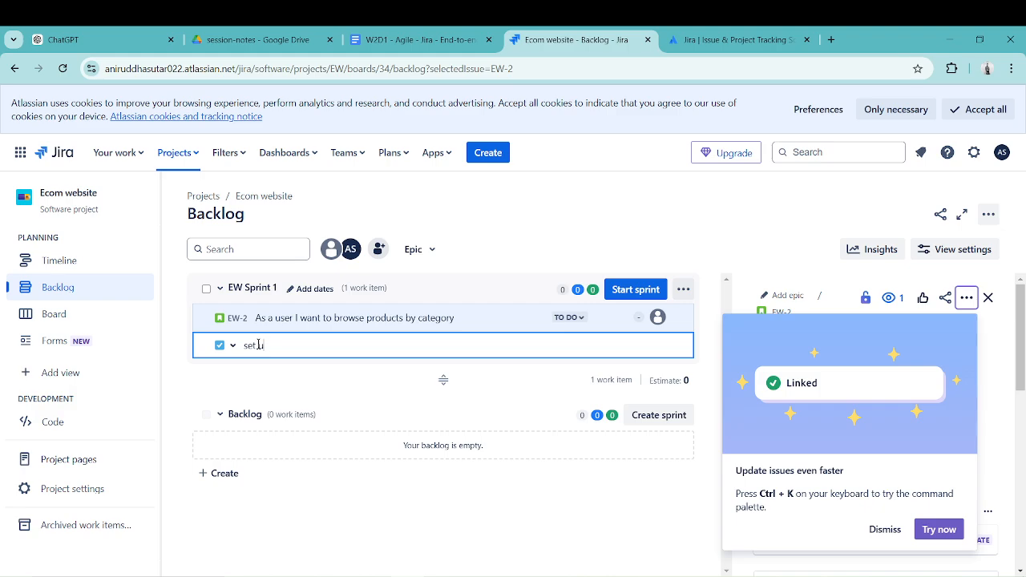
type("p")
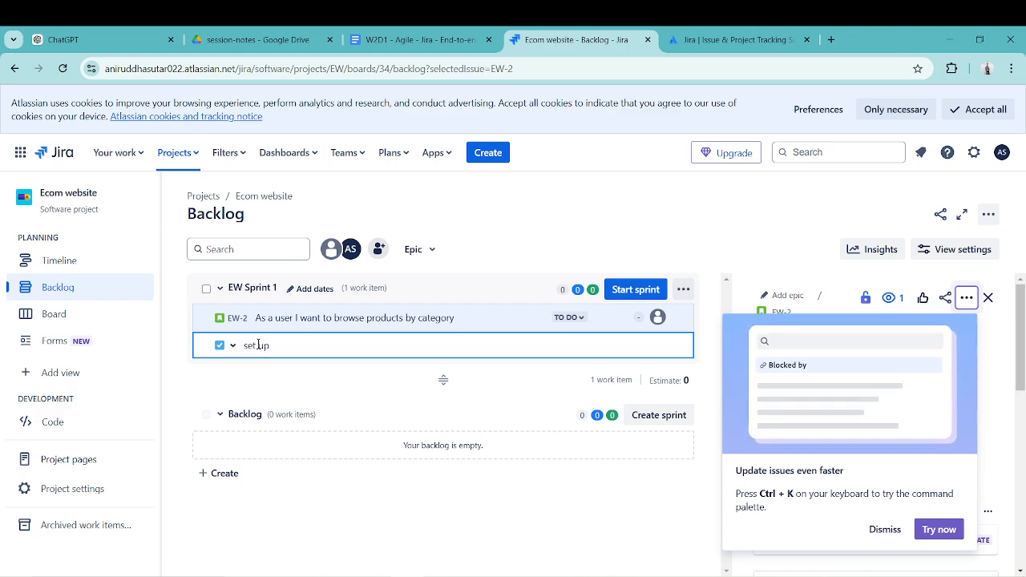
type(" database")
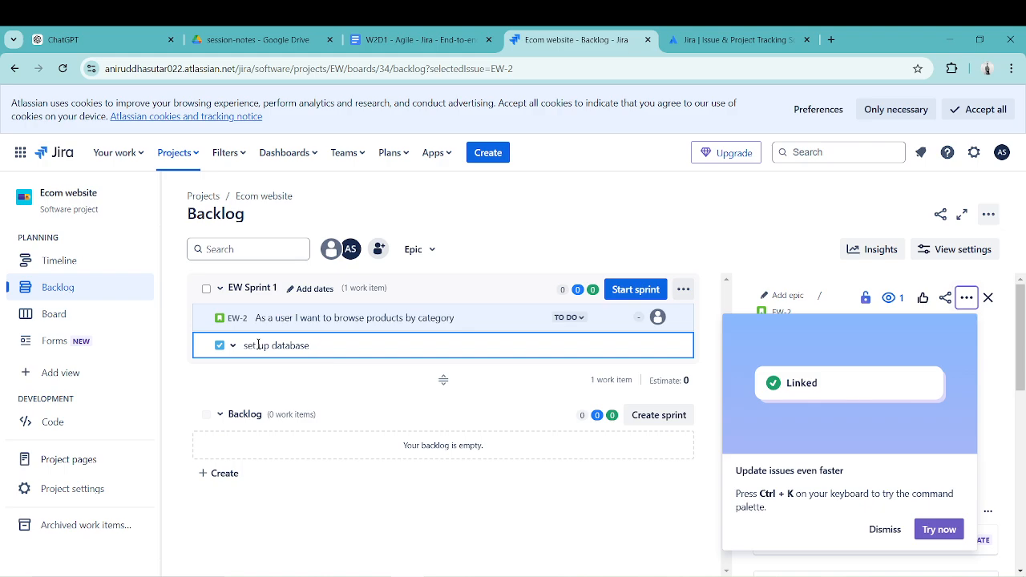
type(" s")
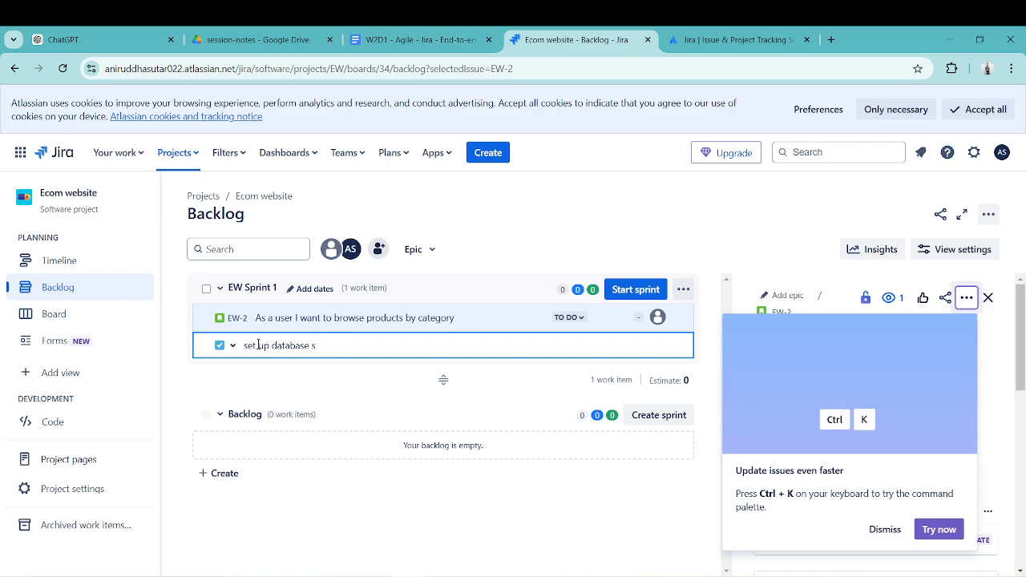
type("che")
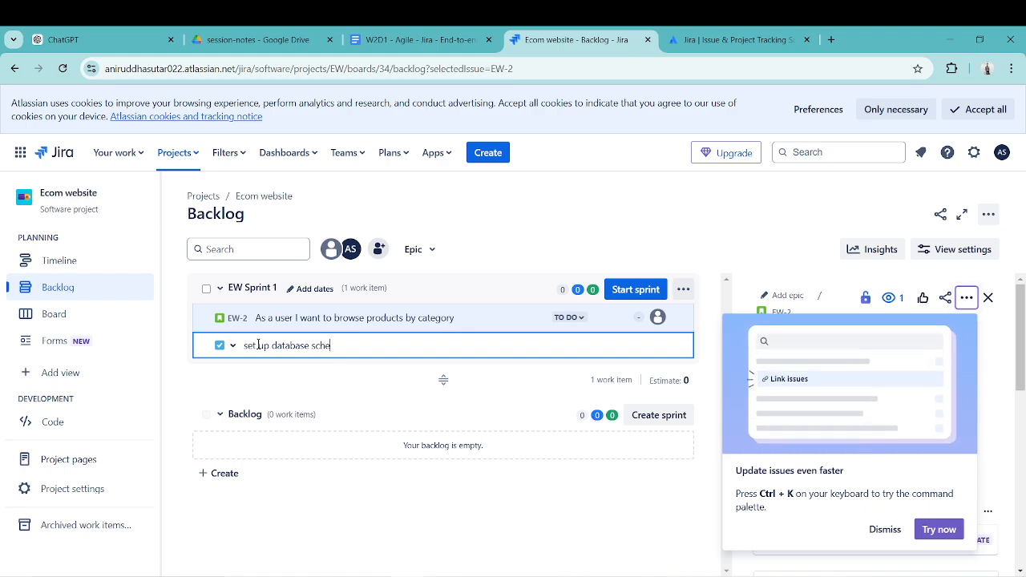
type("ma f")
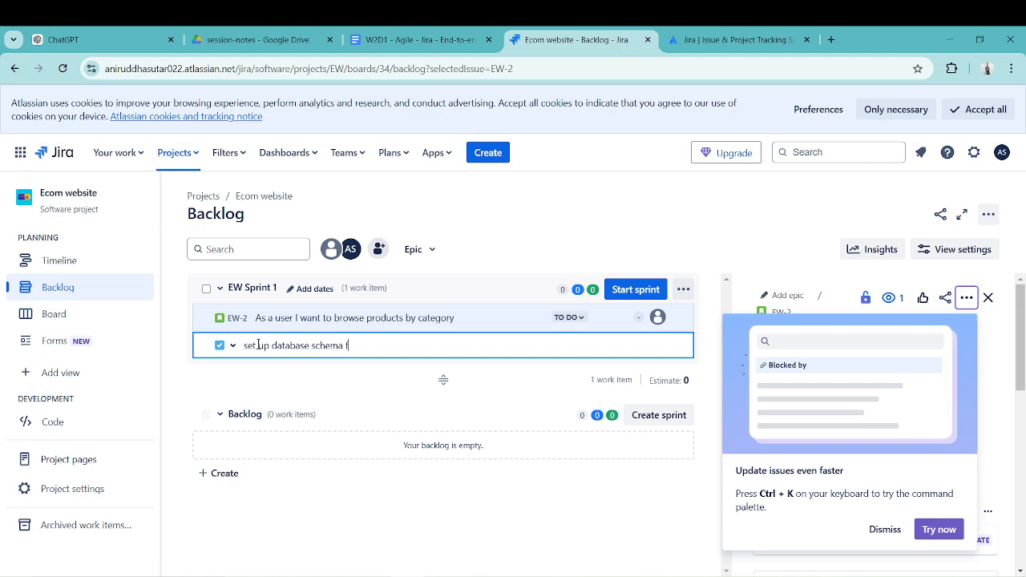
type("or pr")
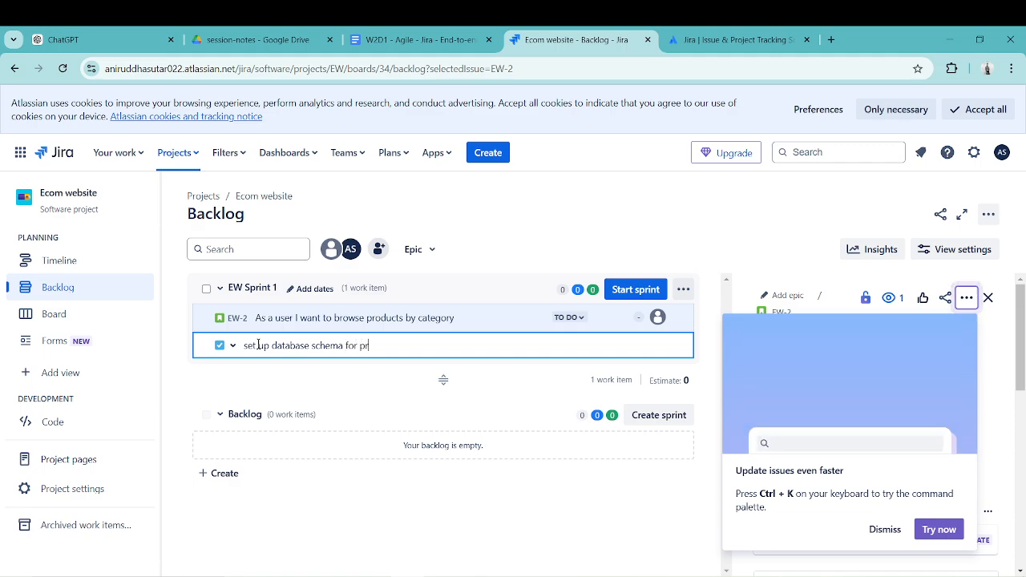
type("oduct")
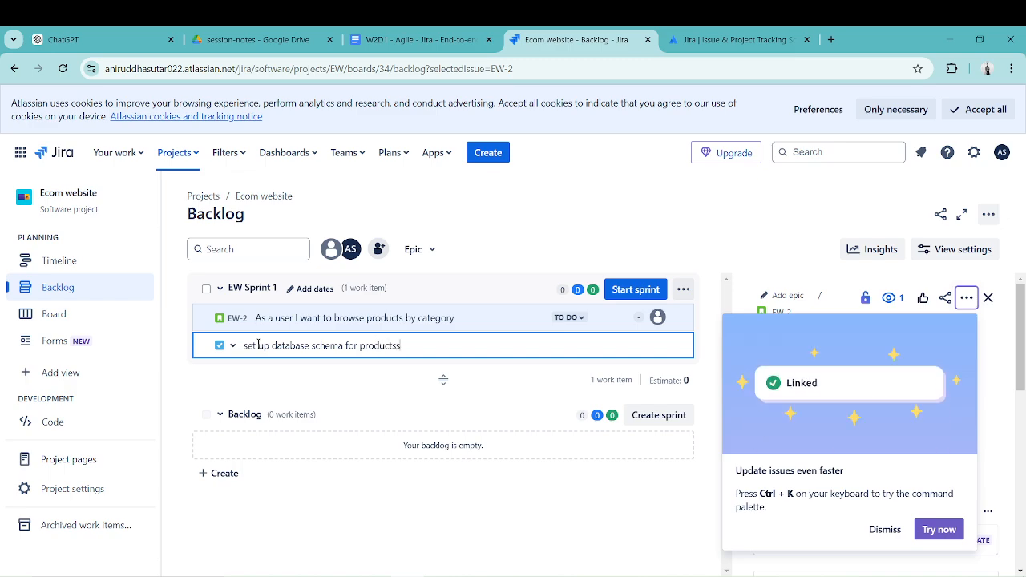
type("ss")
key("BackSpace")
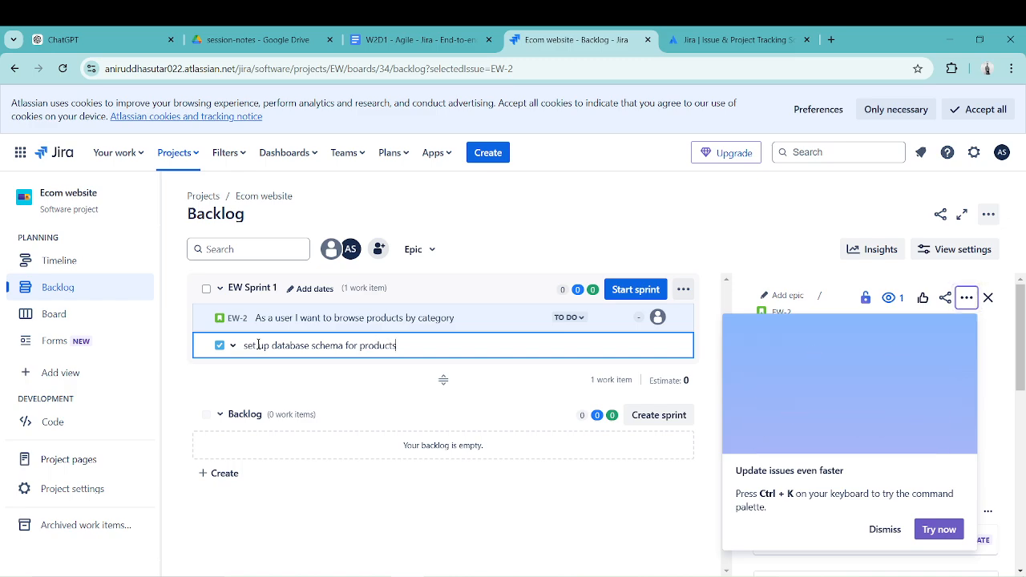
key("Return")
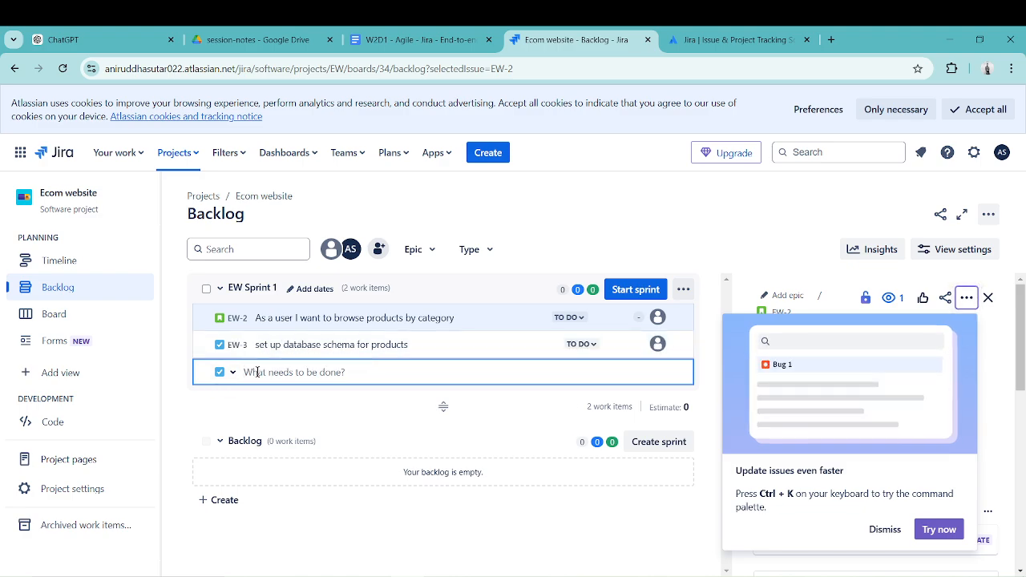
- Add a task titled "create payment gateway integration" to EW Sprint 1 and close the open story's details
type("crea")
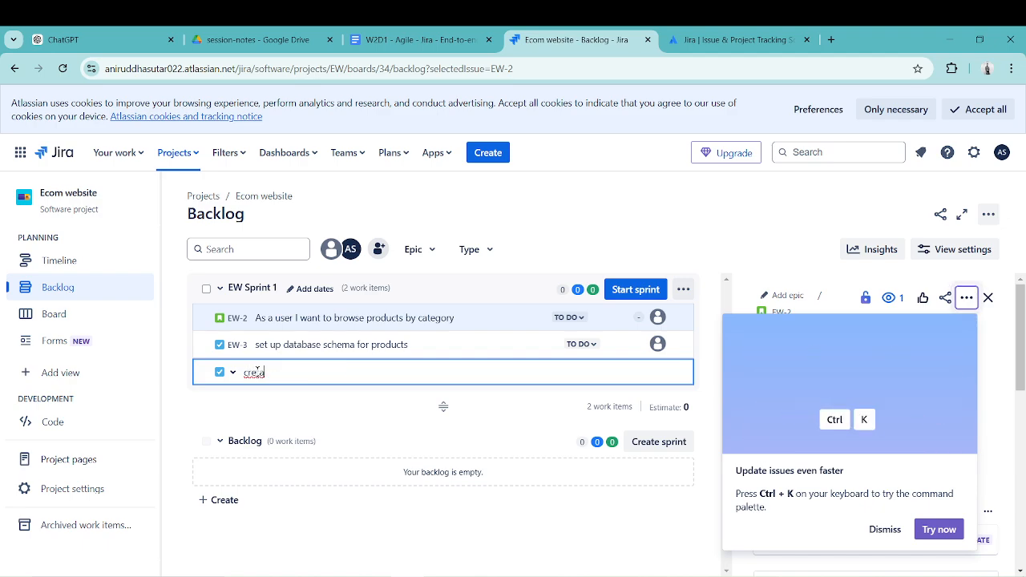
key("BackSpace")
type("ate")
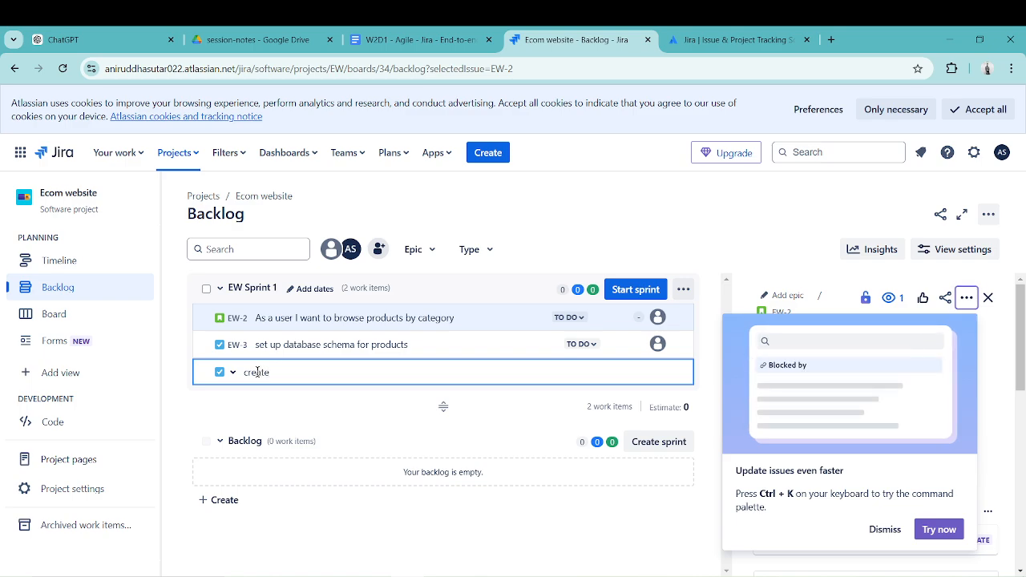
type(" payme")
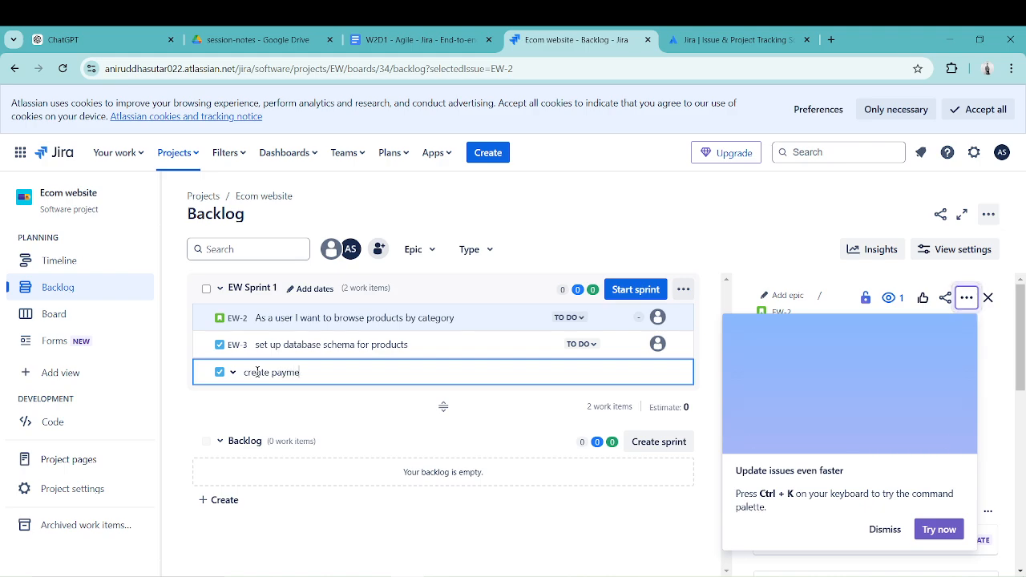
type("nt g")
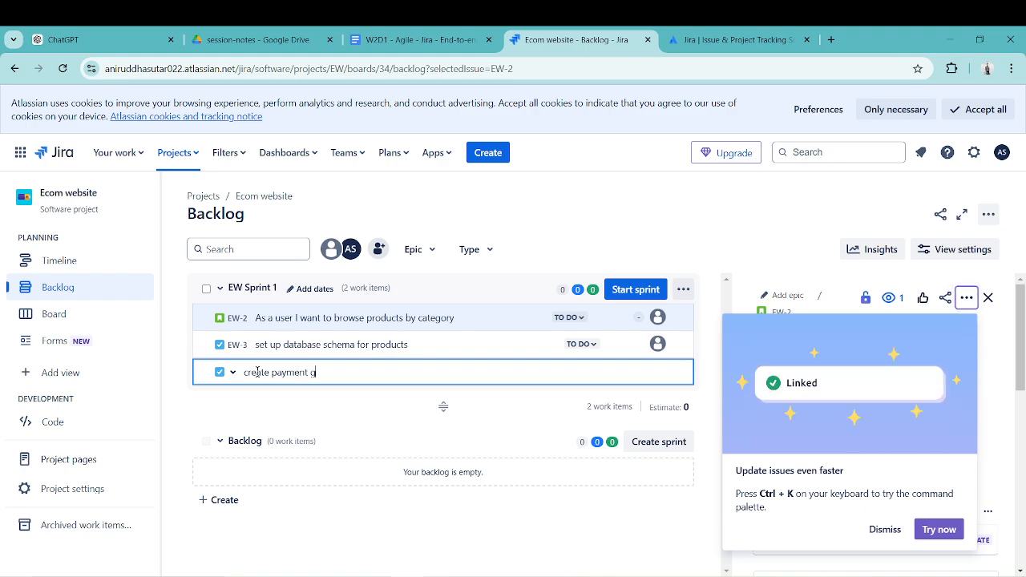
type("atewa")
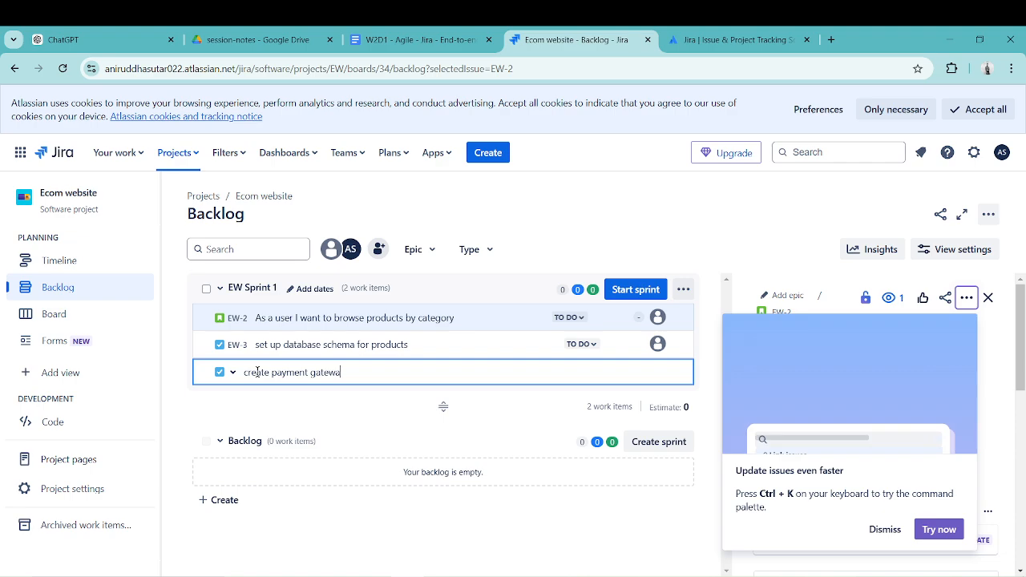
type("y")
type(" int")
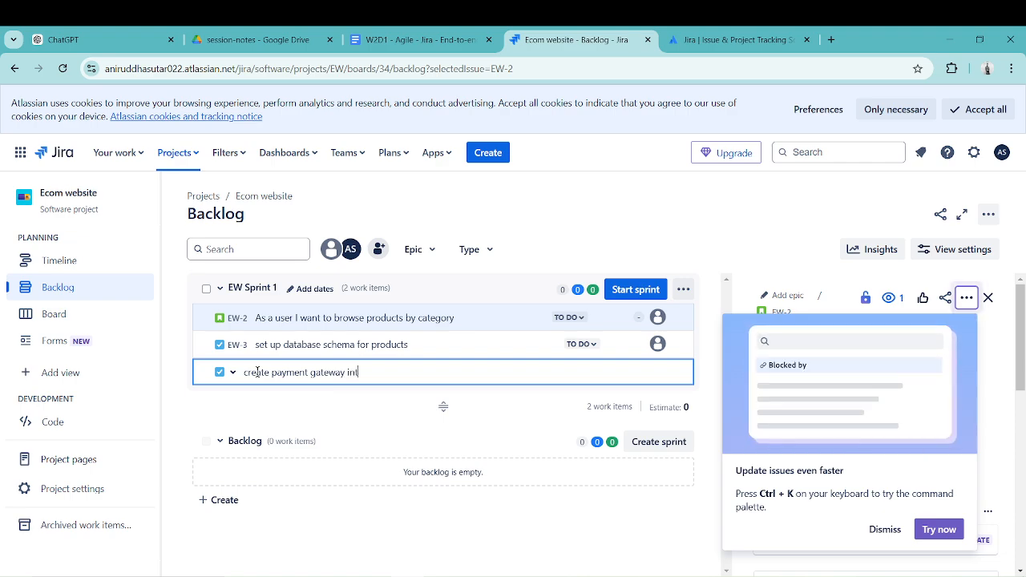
type("egration")
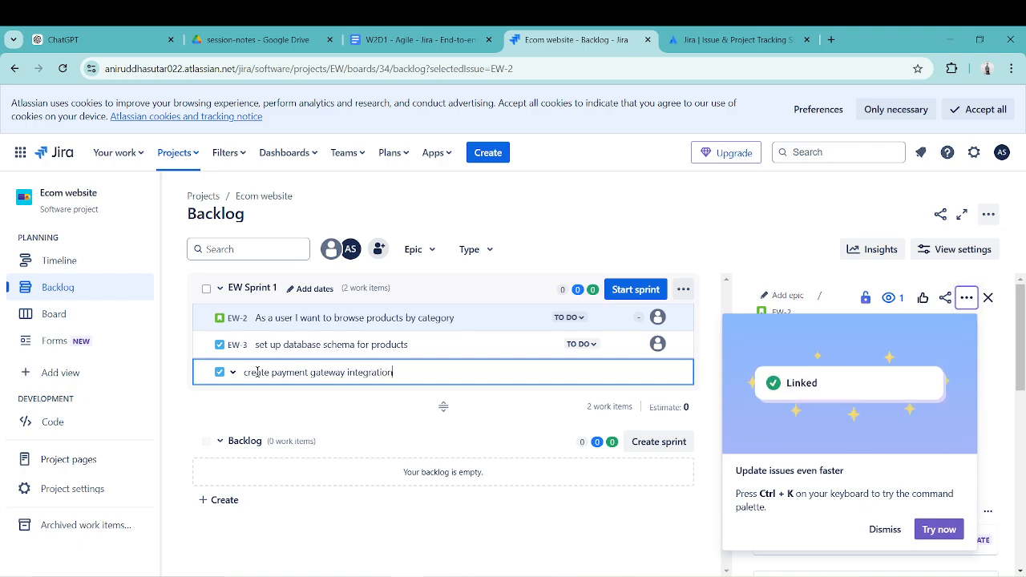
key("Return")
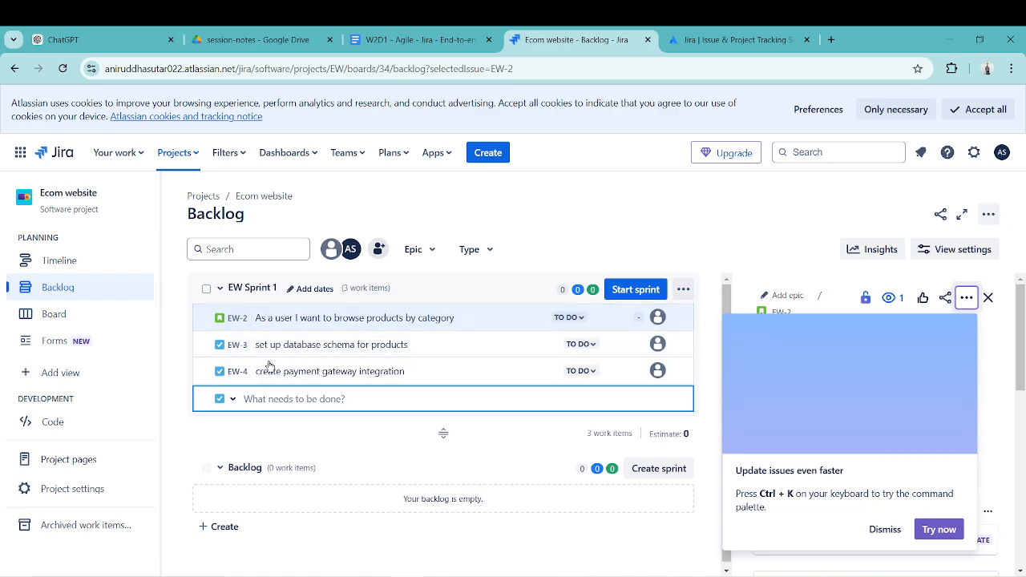
left_click(988, 298)
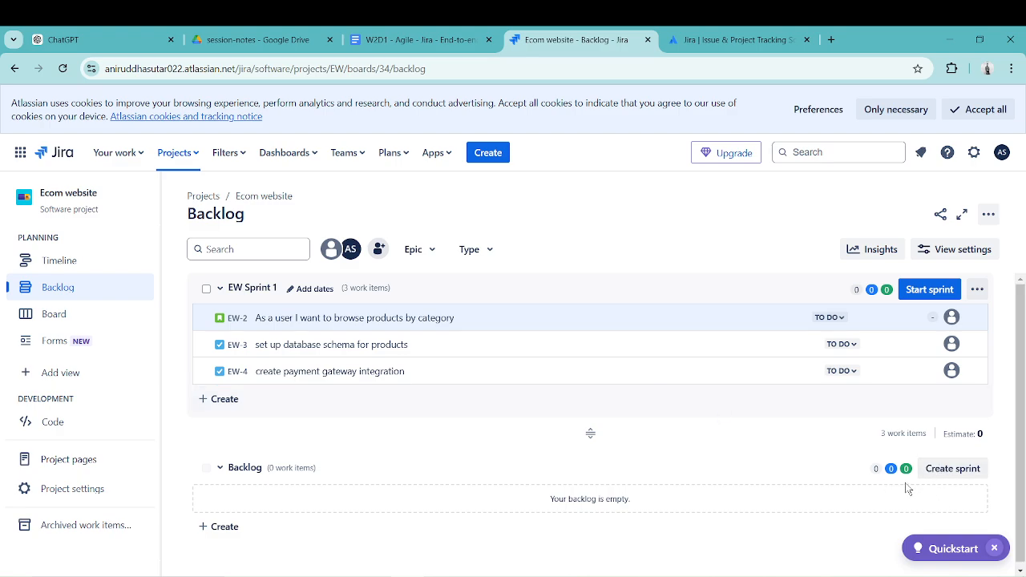
- Create a second, empty sprint from the backlog below EW Sprint 1
left_click(954, 469)
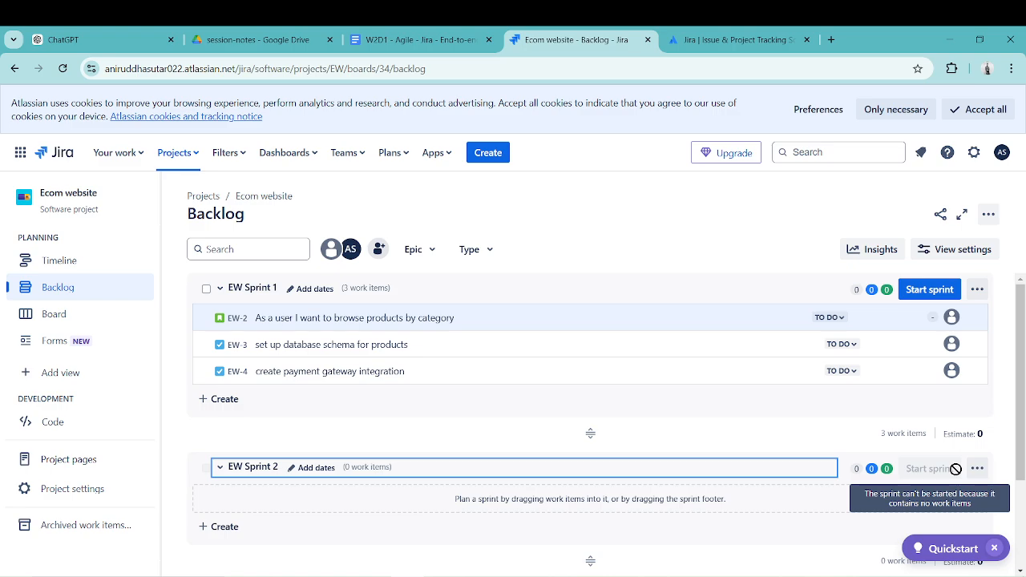
scroll(633, 413, "down", 2)
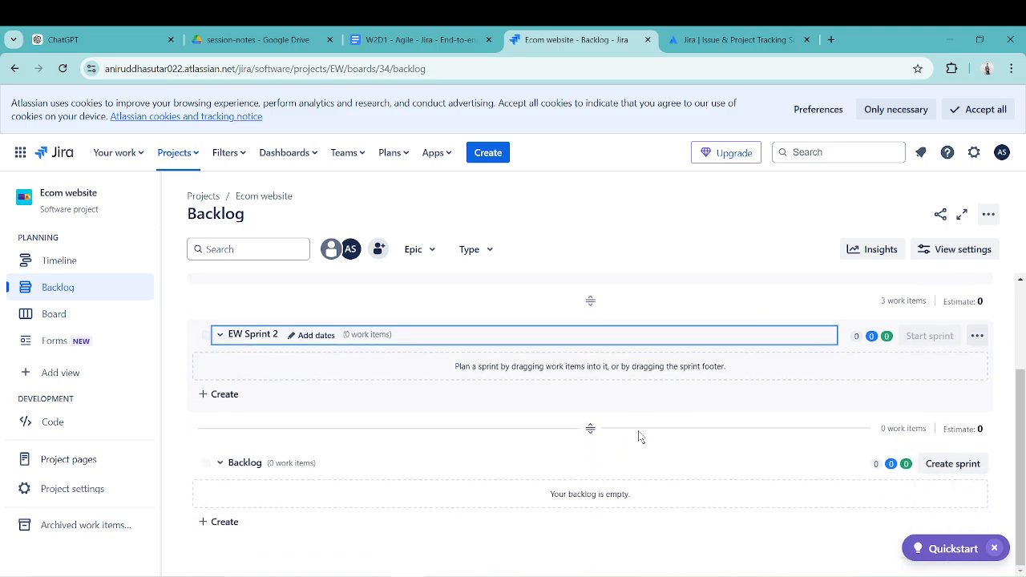
scroll(639, 437, "up", 2)
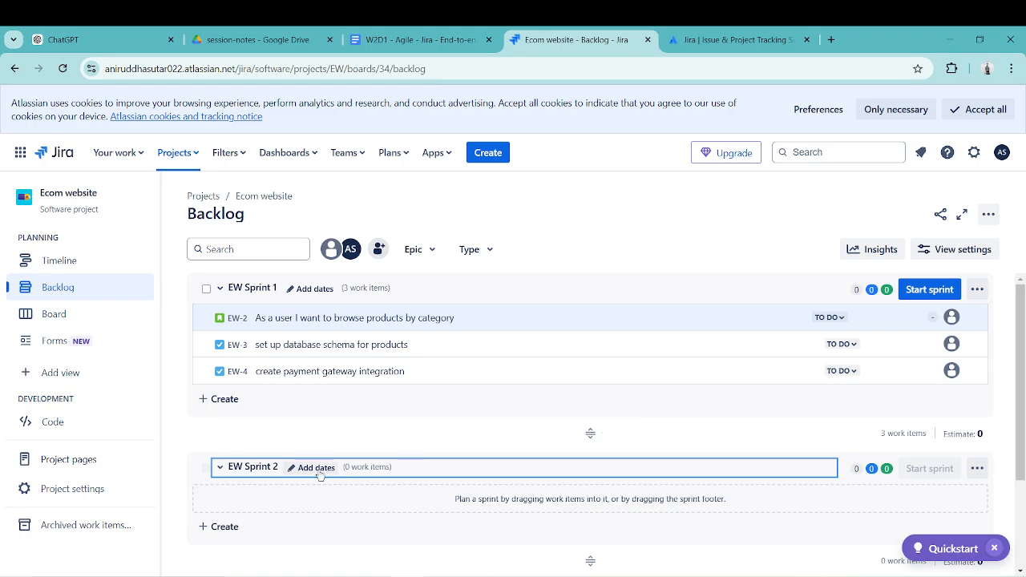
scroll(319, 475, "down", 2)
scroll(319, 475, "up", 2)
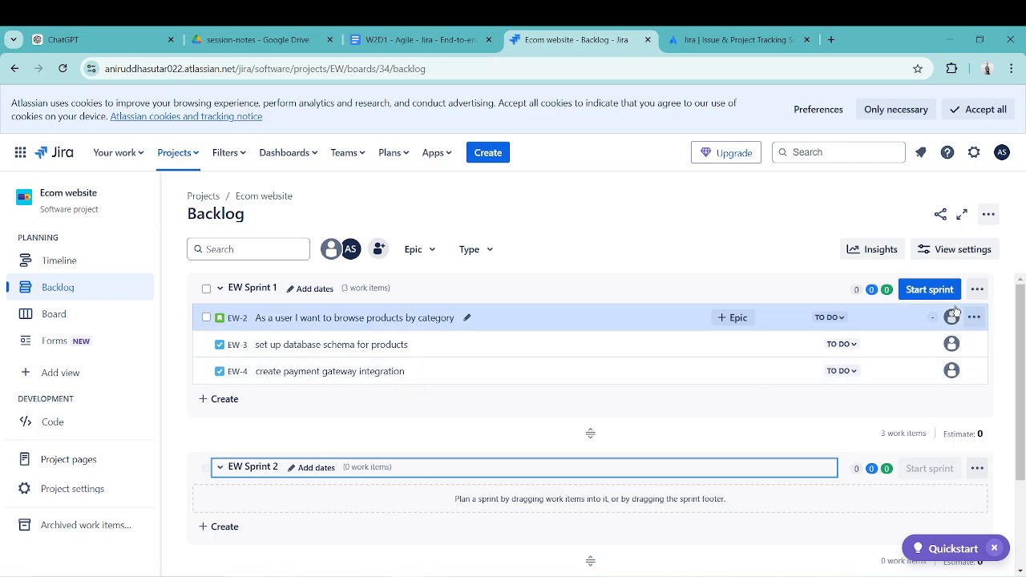
- Edit EW Sprint 1 to give it a duration of 2 weeks and a start date of 12/1/2024
left_click(978, 292)
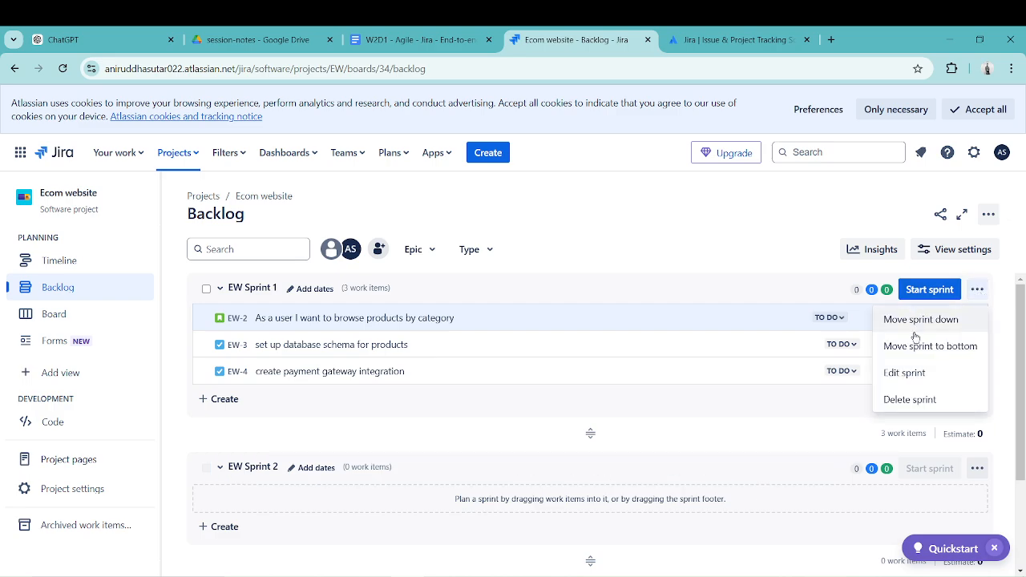
left_click(911, 371)
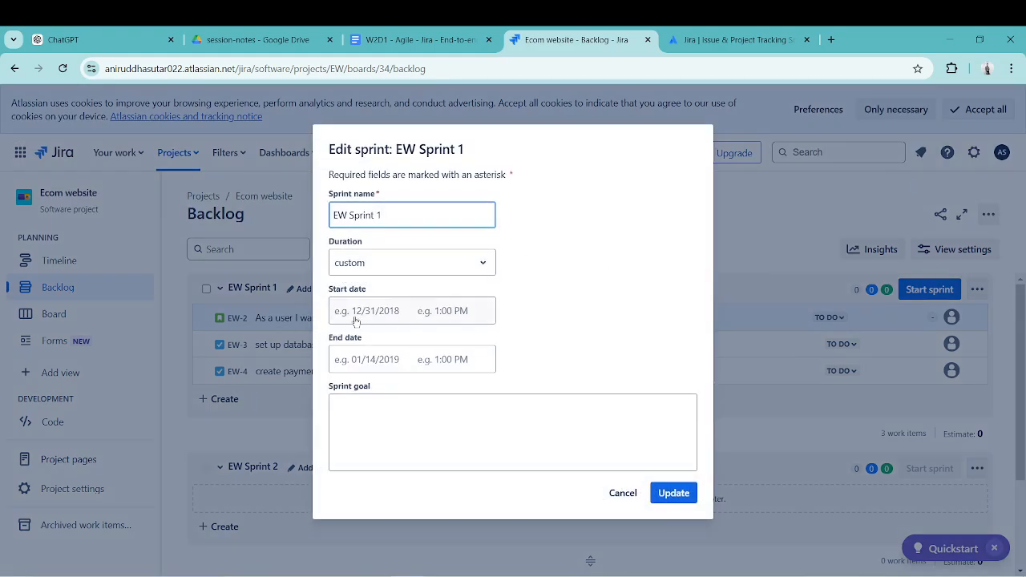
left_click(473, 264)
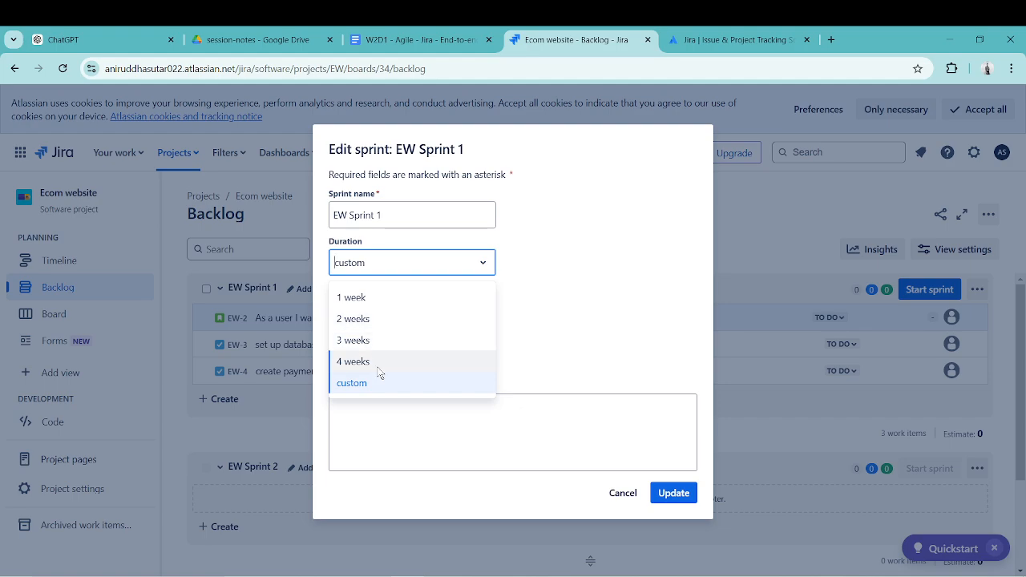
left_click(387, 323)
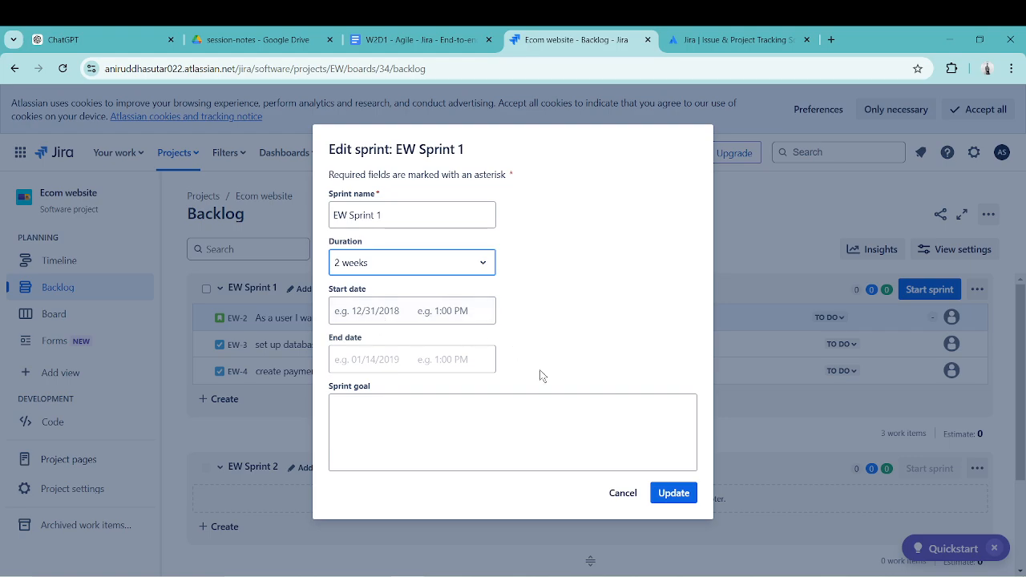
left_click(353, 312)
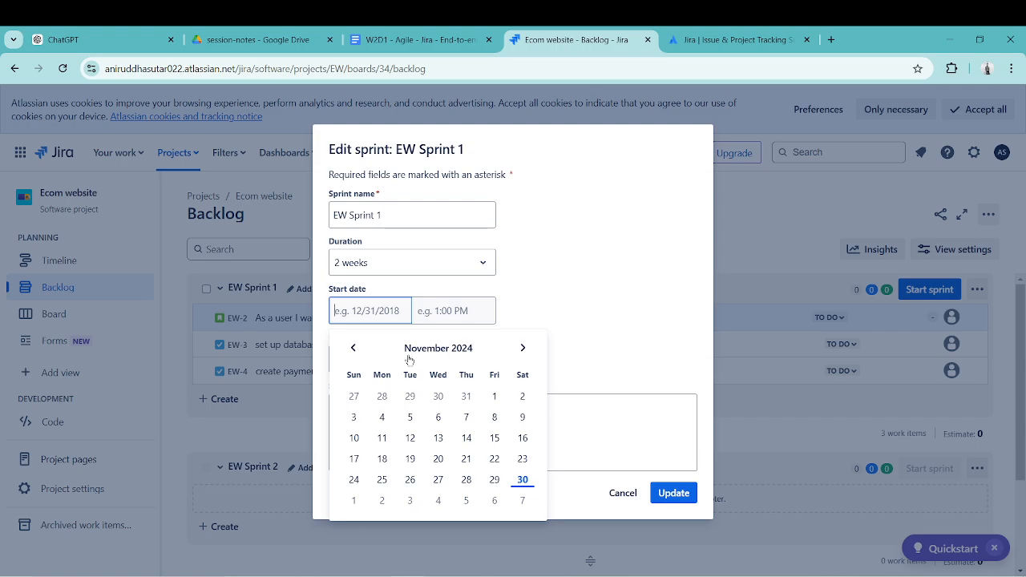
left_click(354, 501)
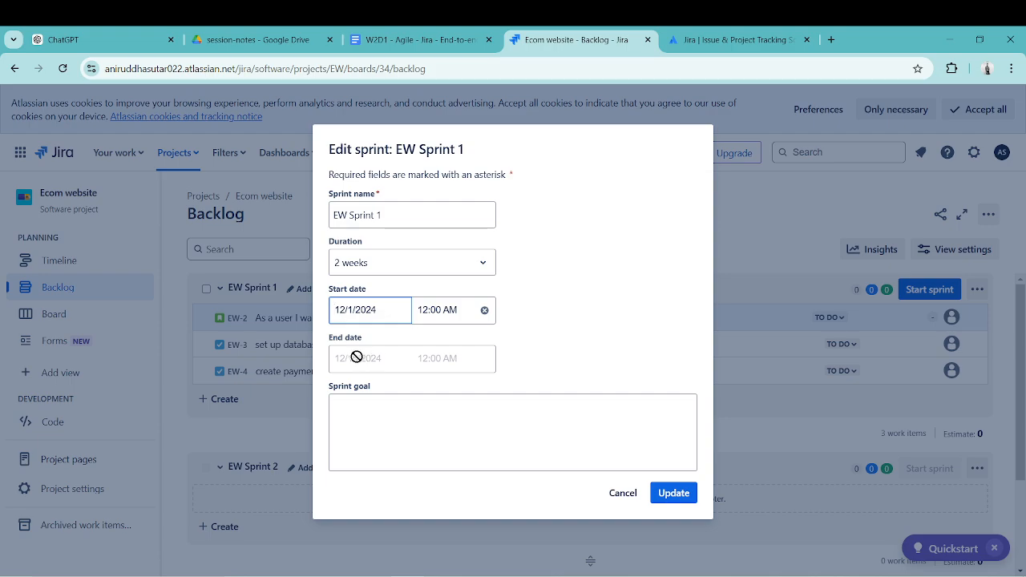
left_click(676, 493)
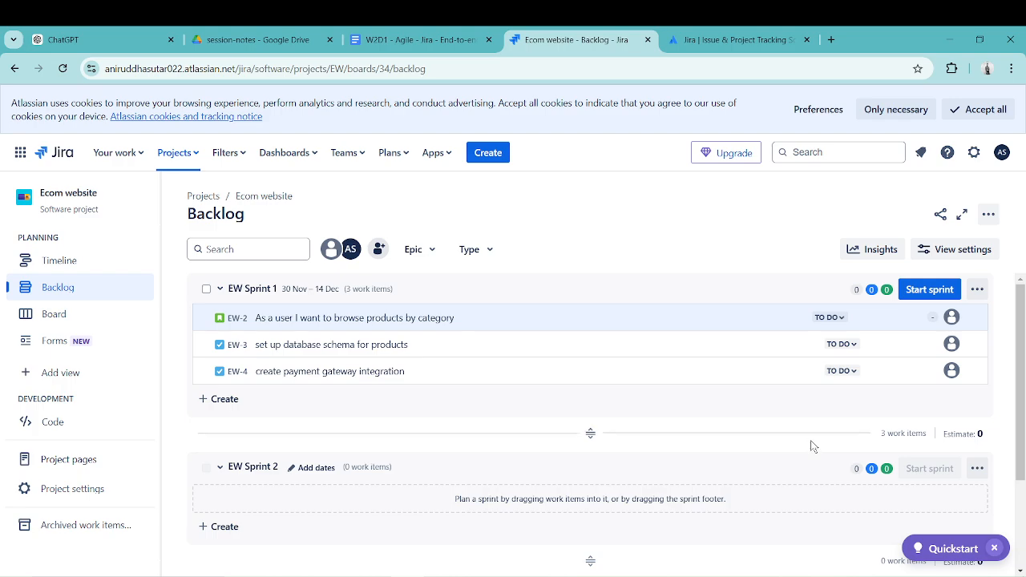
- Start EW Sprint 1, accepting the proposed duration and start date
scroll(811, 440, "down", 2)
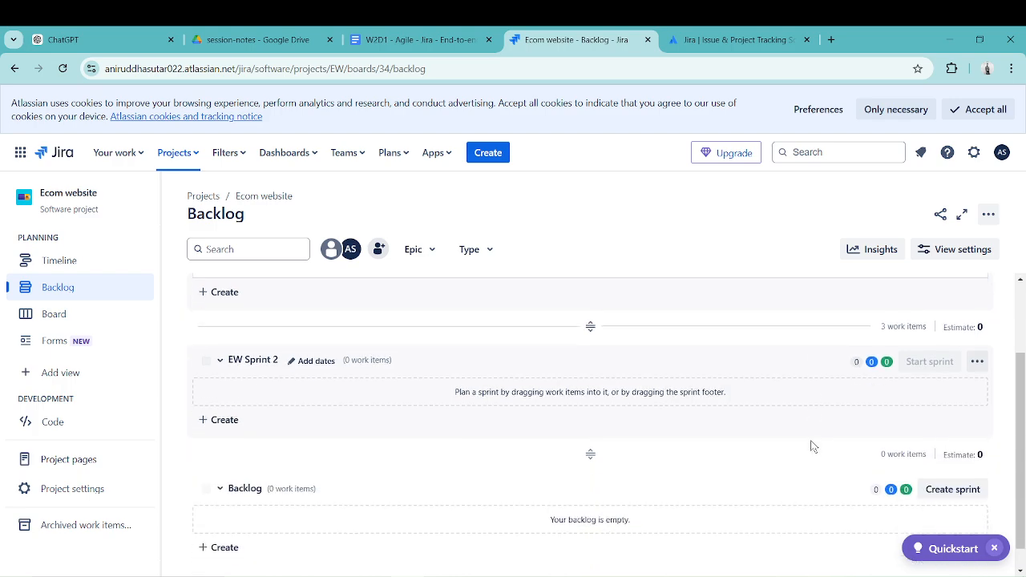
scroll(906, 334, "up", 2)
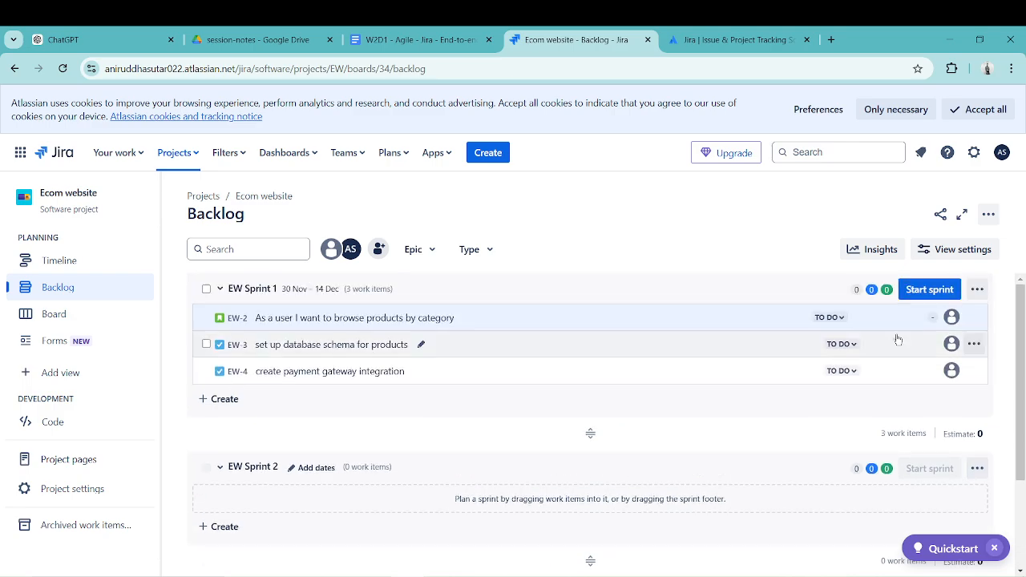
left_click(930, 290)
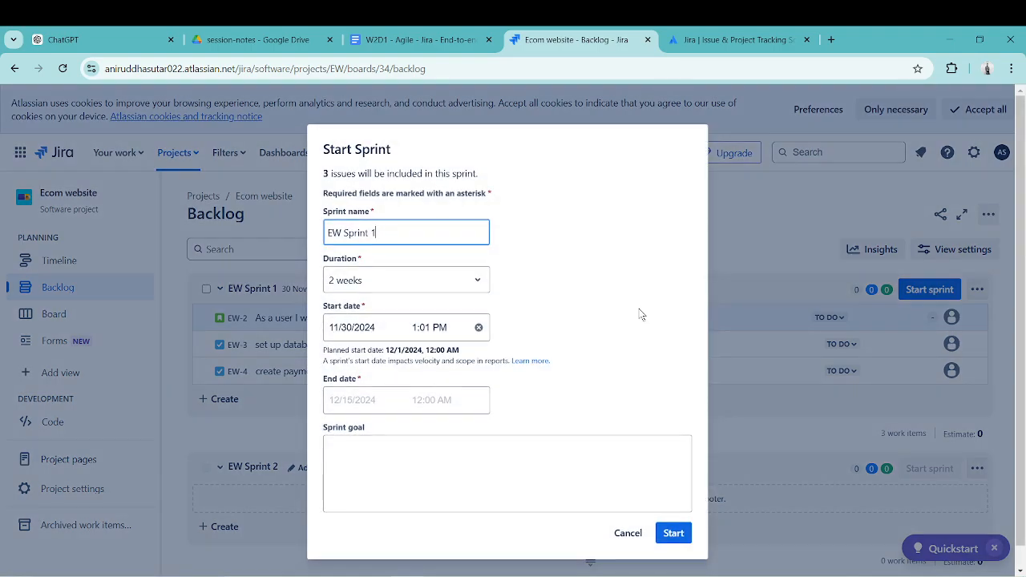
left_click(675, 536)
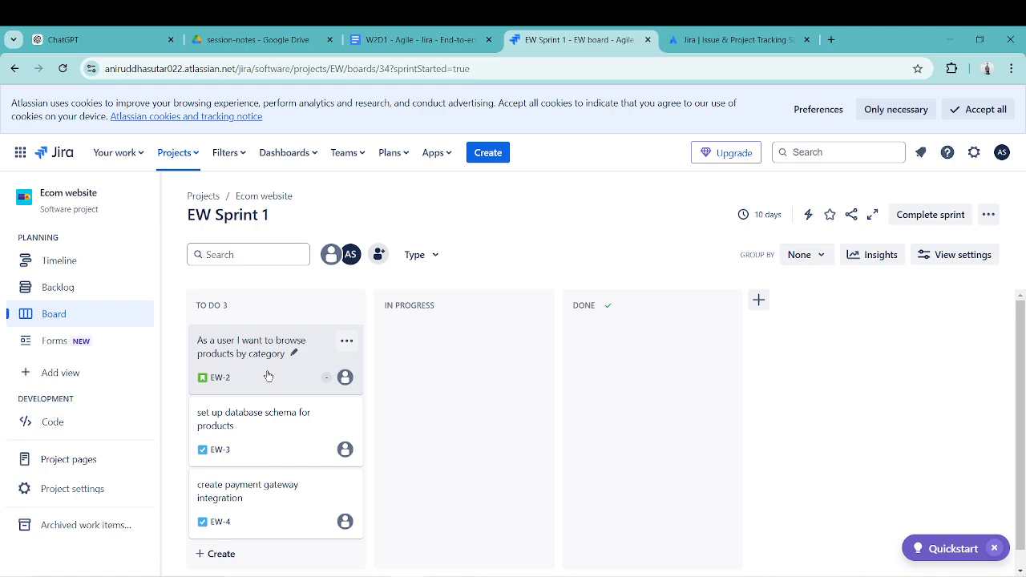
- Move the browse-products story, the database schema task and the payment gateway task from To Do to In Progress on the sprint board
left_click_drag(269, 377, 385, 334)
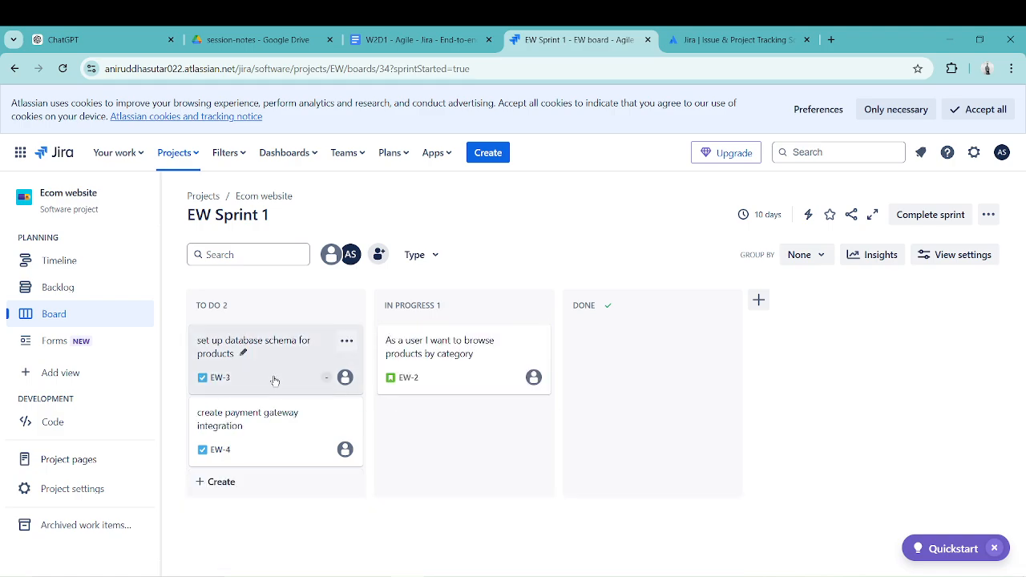
left_click_drag(275, 380, 389, 403)
left_click_drag(277, 365, 372, 468)
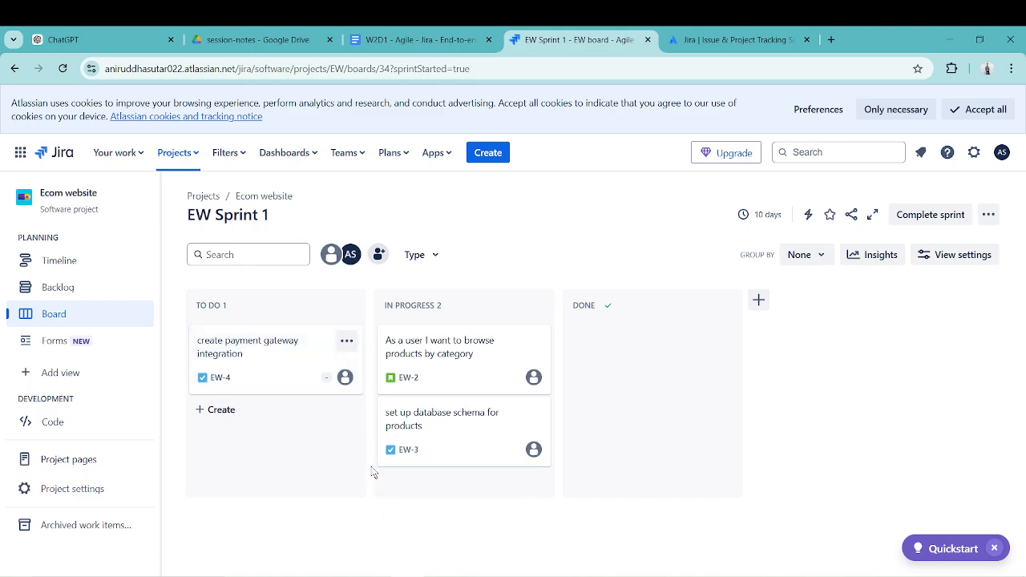
left_click_drag(286, 366, 375, 470)
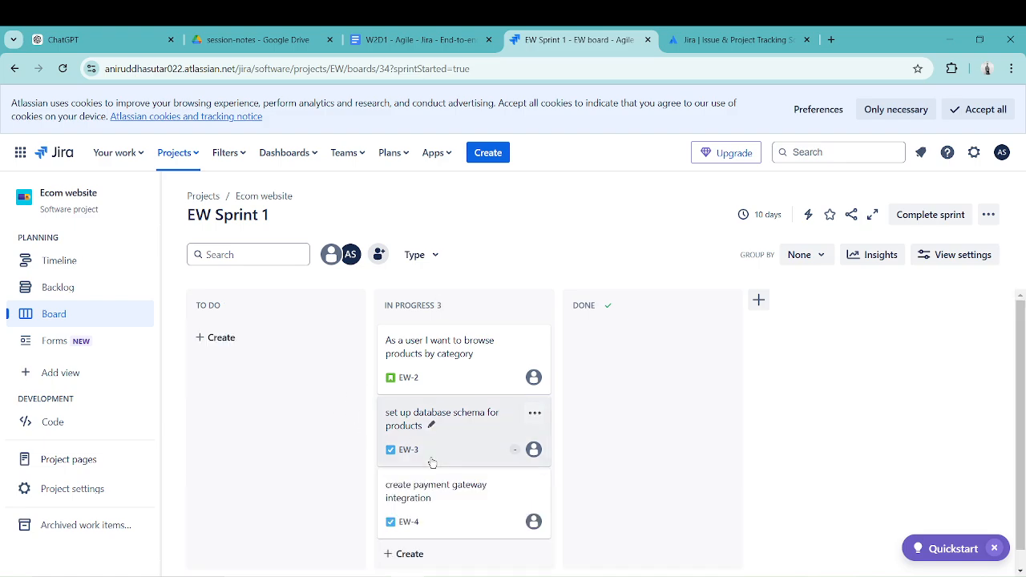
scroll(432, 462, "down", 1)
scroll(432, 463, "up", 1)
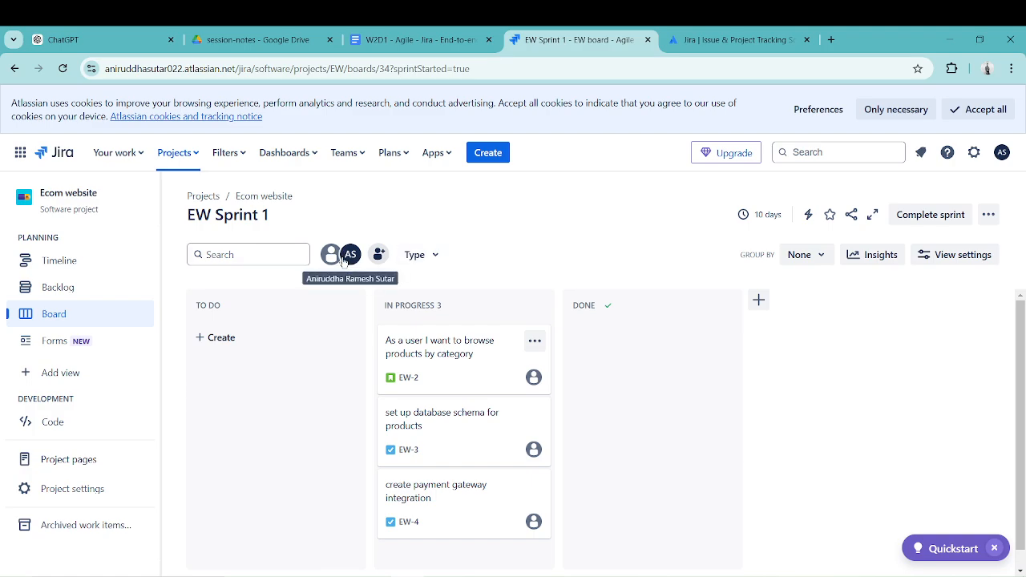
- Assign all three EW Sprint 1 work items in the backlog to the signed-in account holder
left_click(69, 289)
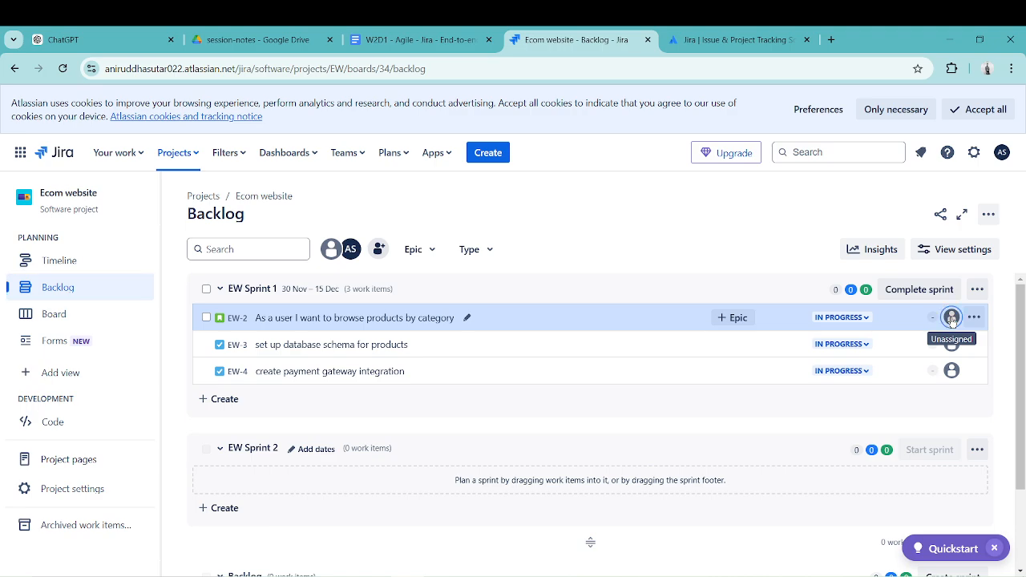
left_click(952, 318)
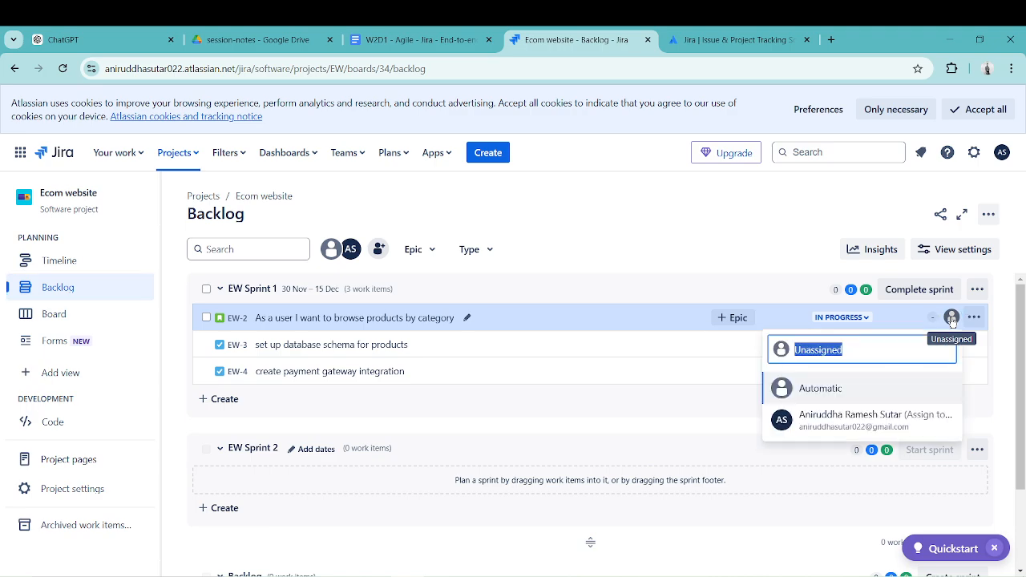
left_click(871, 422)
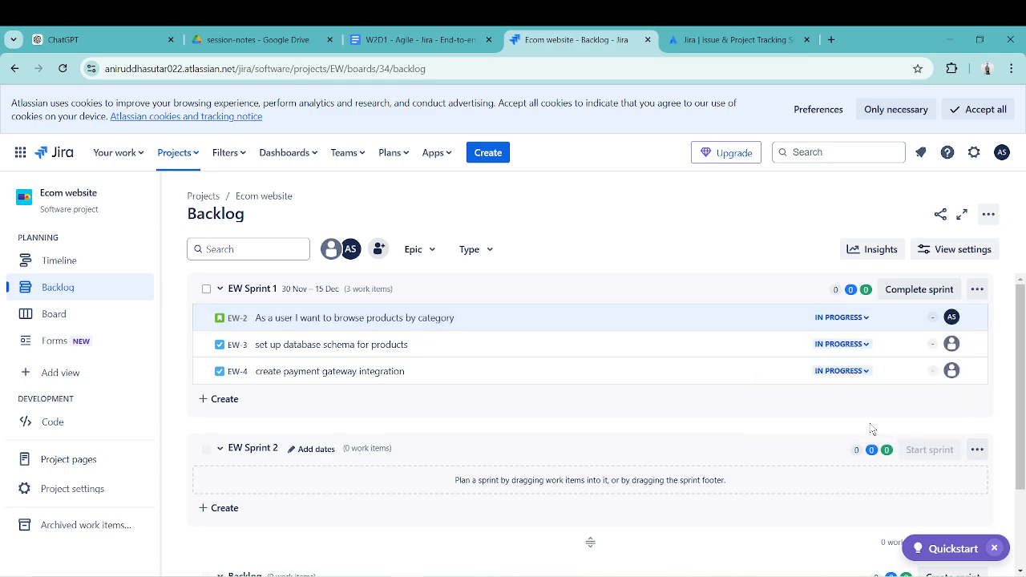
left_click(952, 343)
left_click(856, 449)
left_click(951, 370)
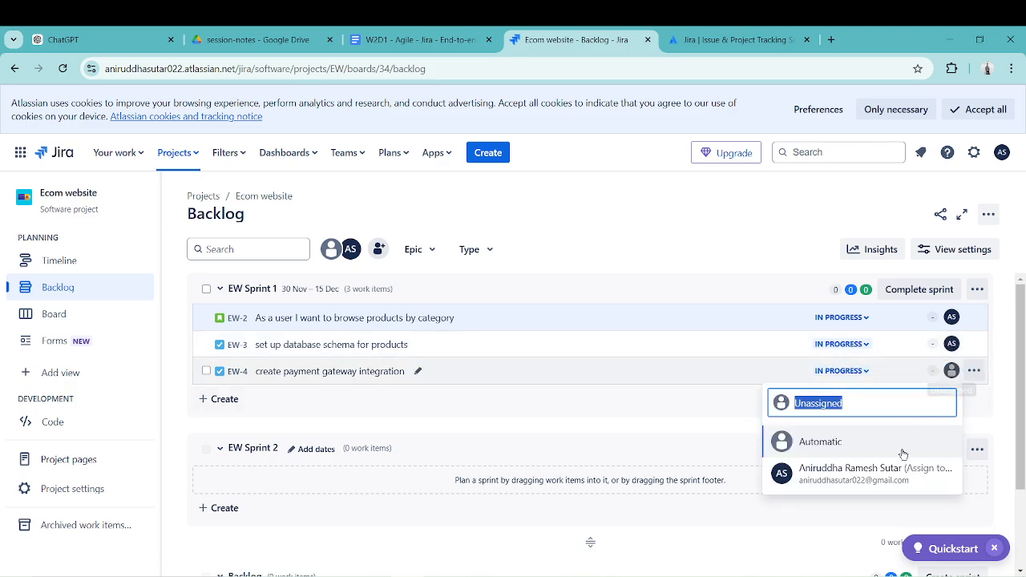
left_click(878, 471)
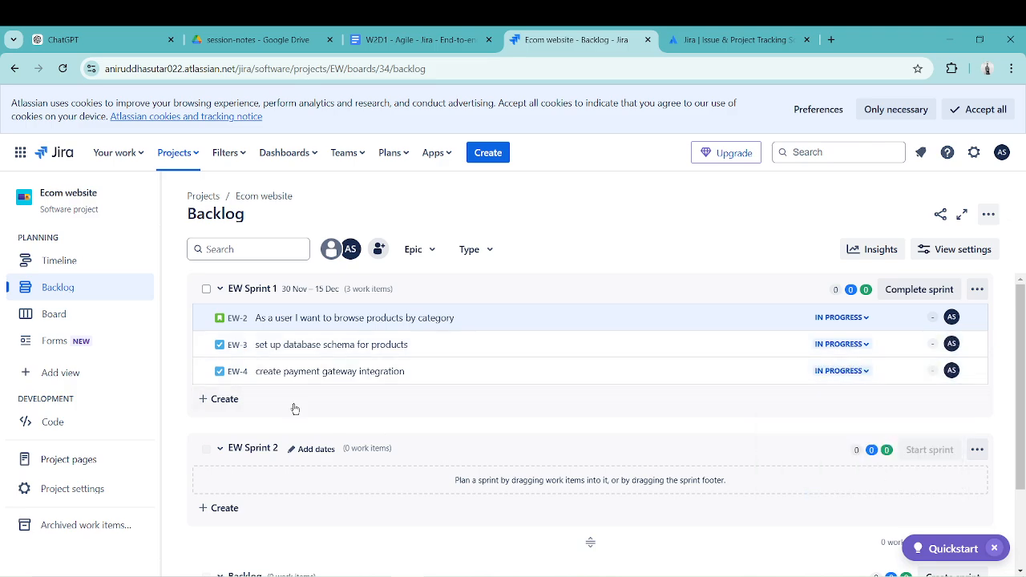
- Check the assignees on the sprint board and the status options of the browse-products story in the backlog
left_click(69, 323)
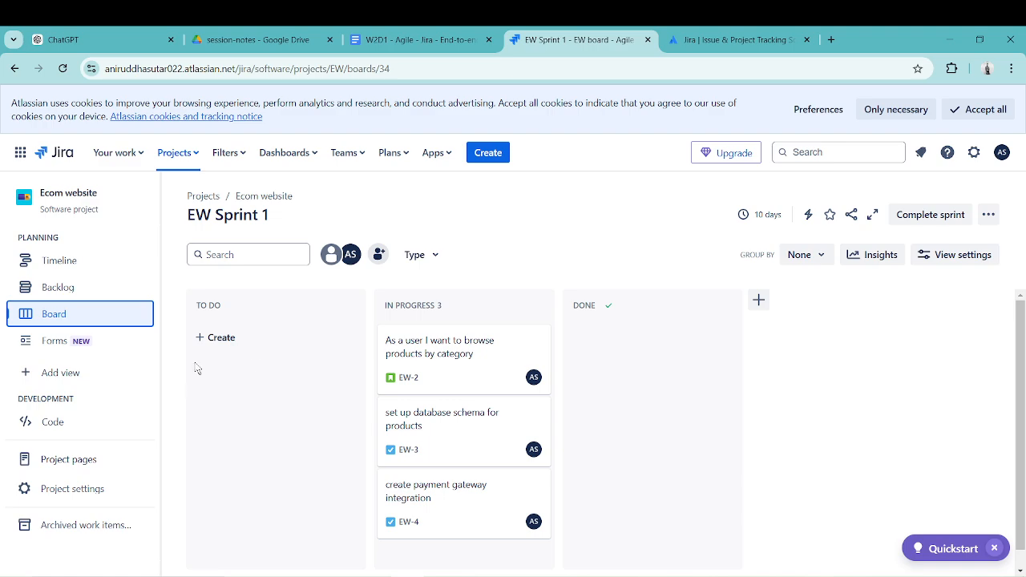
left_click(54, 294)
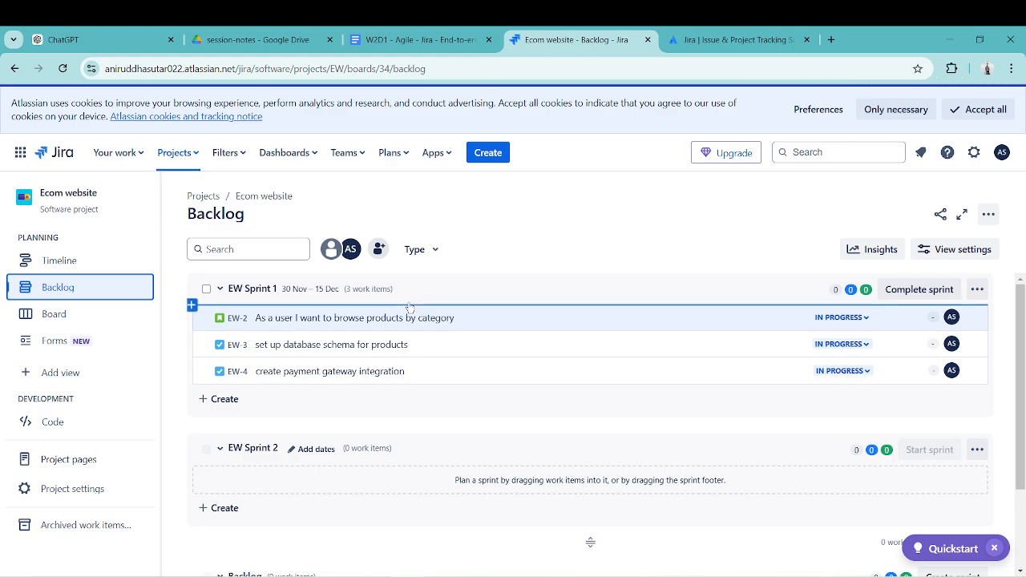
left_click(867, 318)
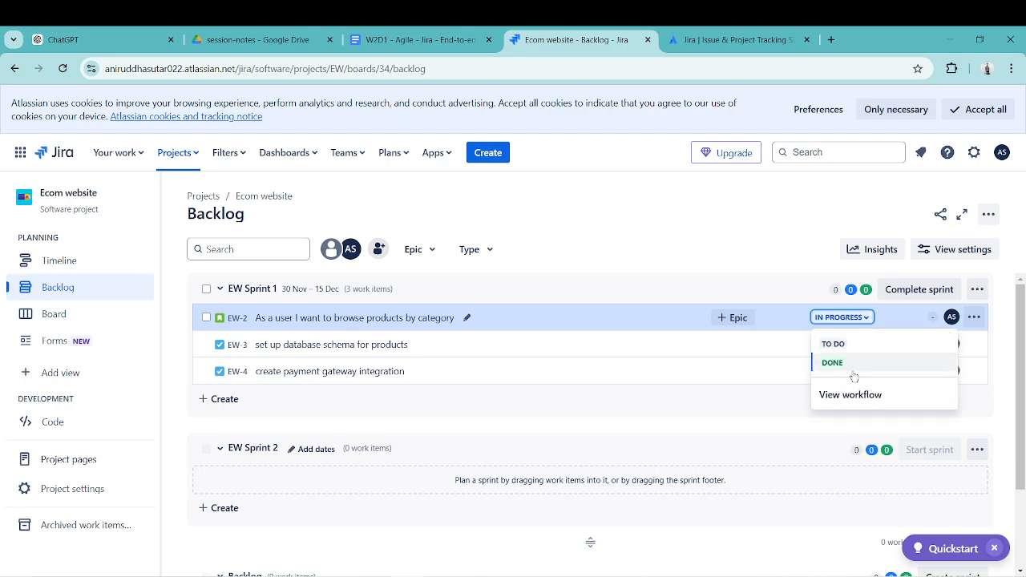
left_click(758, 410)
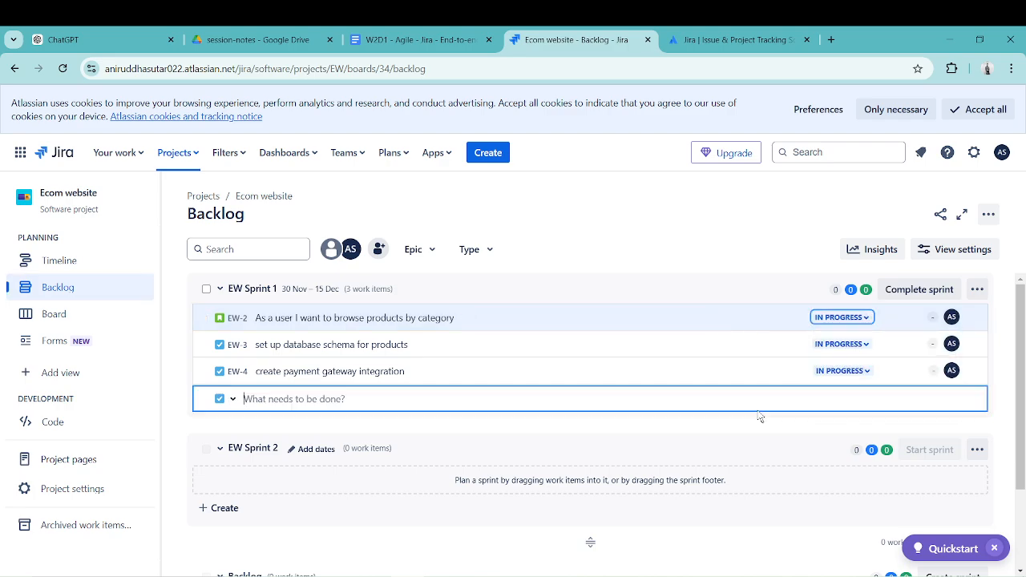
left_click(676, 243)
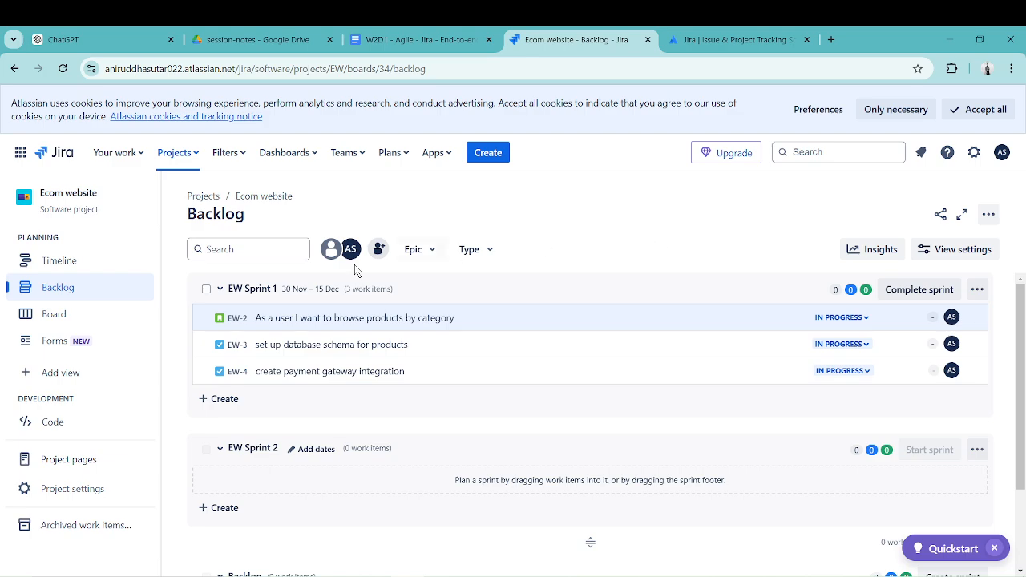
- Move the browse-products story, the database schema task and the payment gateway task from In Progress to Done on the sprint board
left_click(55, 315)
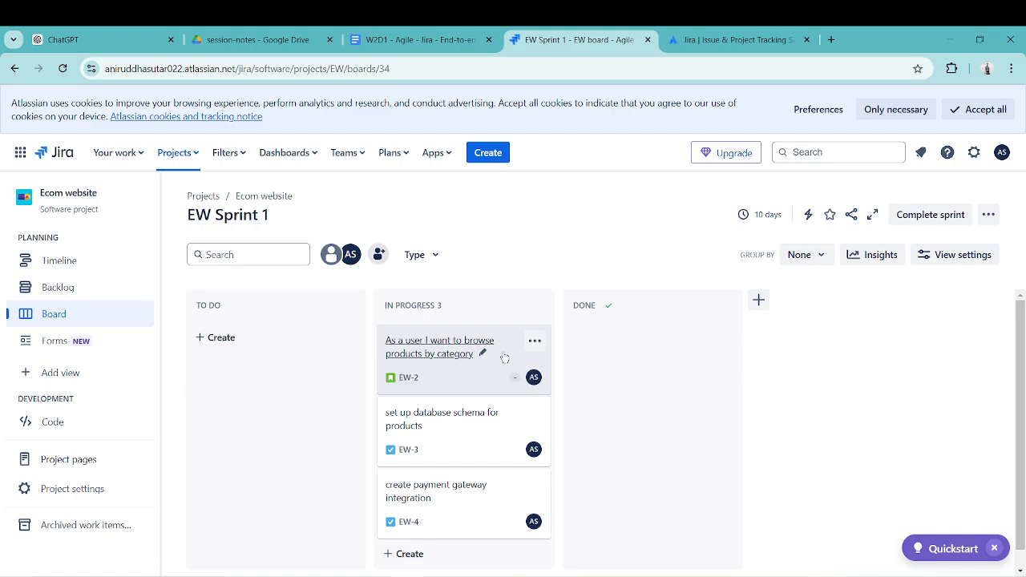
left_click_drag(504, 355, 567, 330)
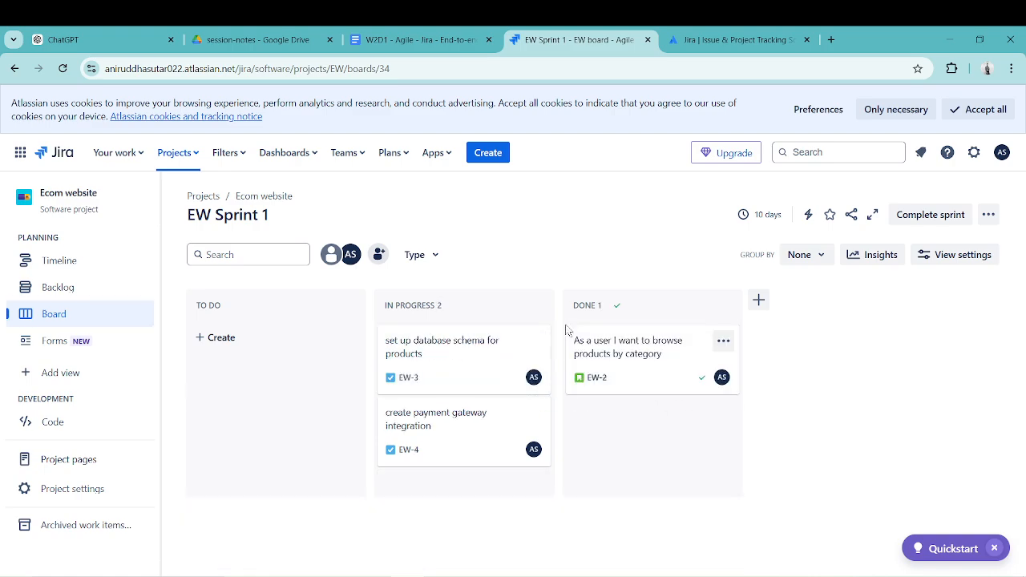
left_click_drag(467, 373, 559, 394)
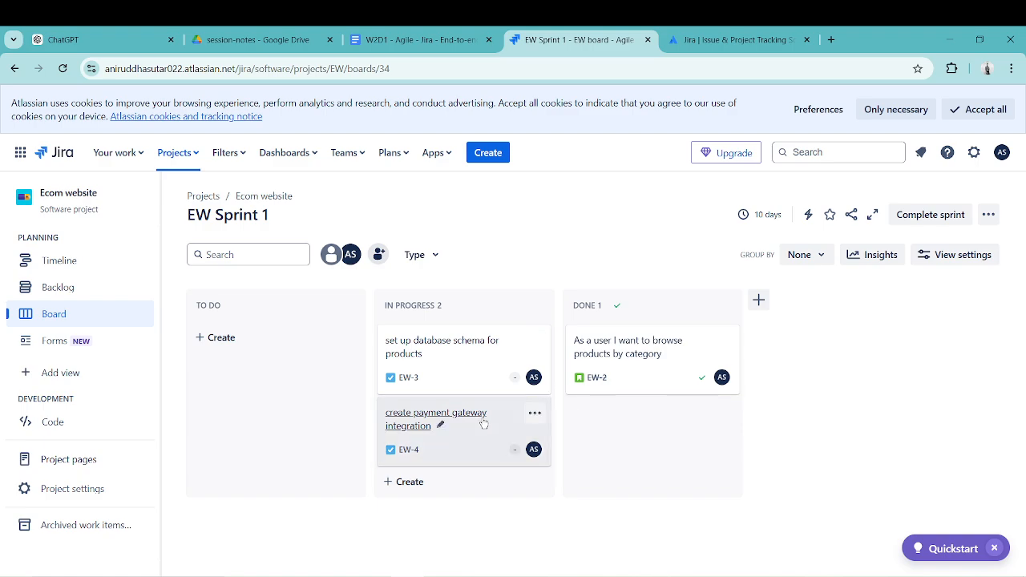
left_click_drag(481, 366, 547, 396)
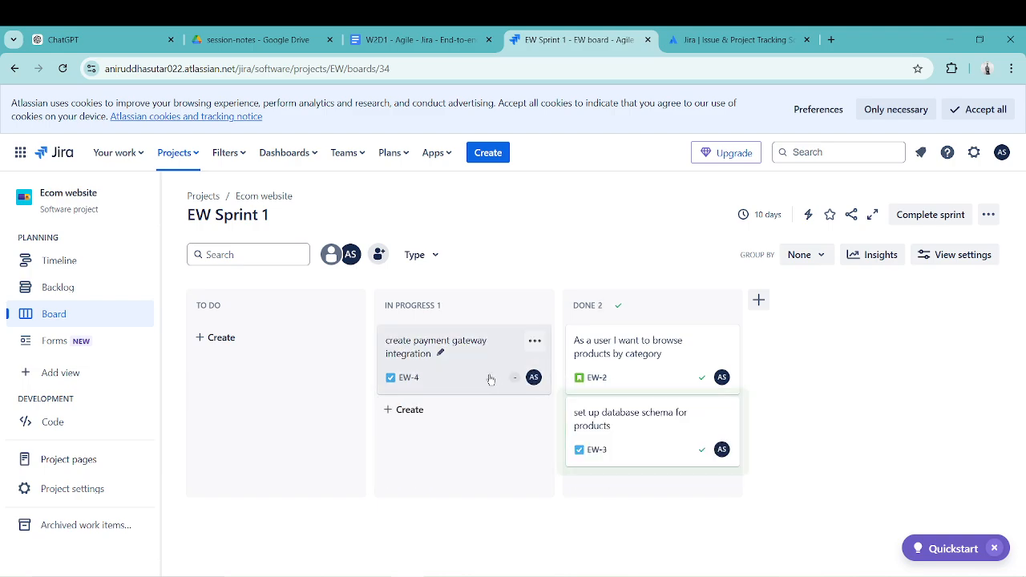
left_click_drag(474, 360, 568, 473)
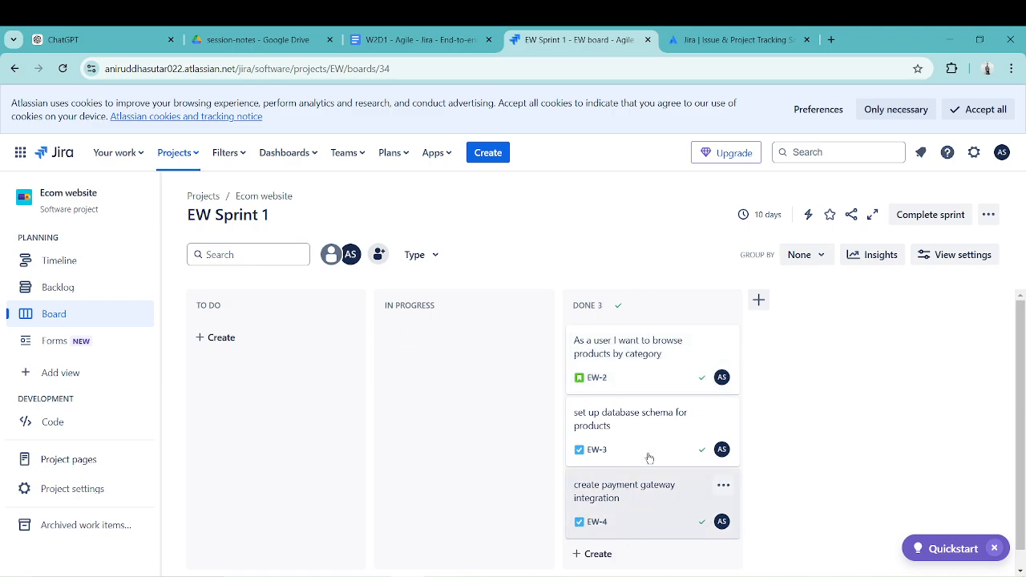
scroll(650, 457, "down", 1)
scroll(650, 458, "up", 1)
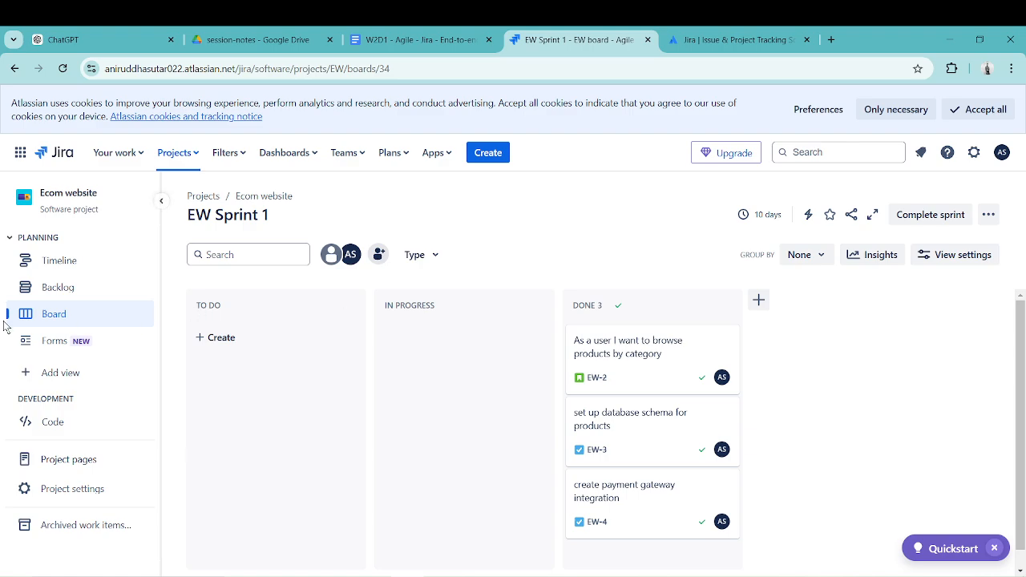
- Check the statuses of the EW Sprint 1 items and the EW Sprint 2 plan in the backlog, and reopen the sprint board
left_click(63, 287)
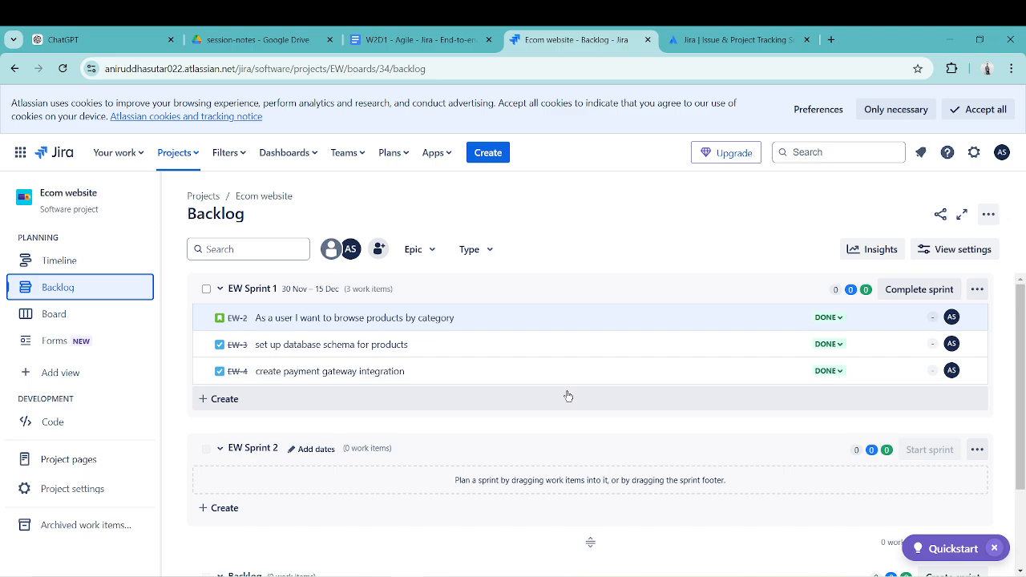
scroll(568, 395, "down", 3)
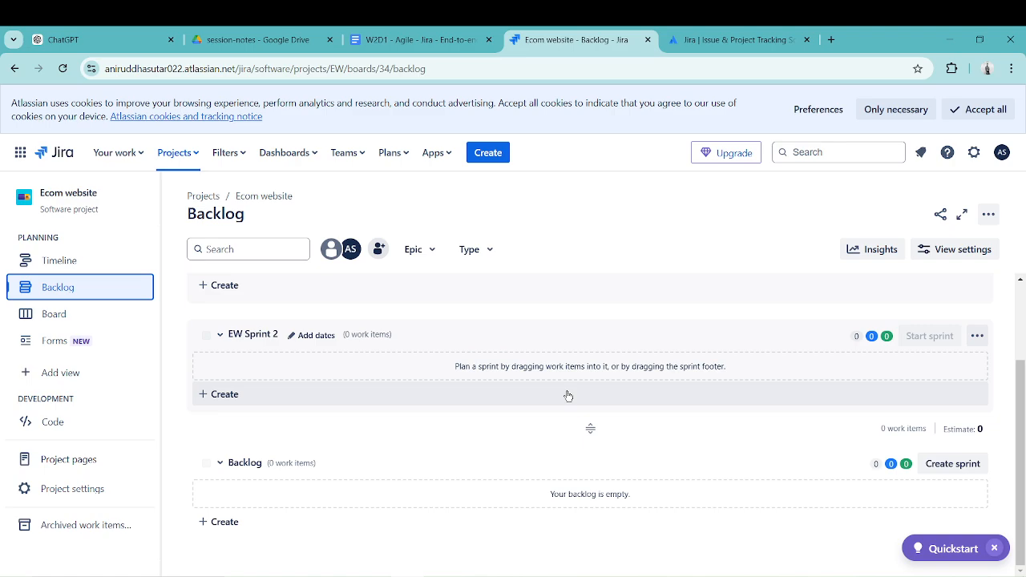
scroll(567, 396, "up", 3)
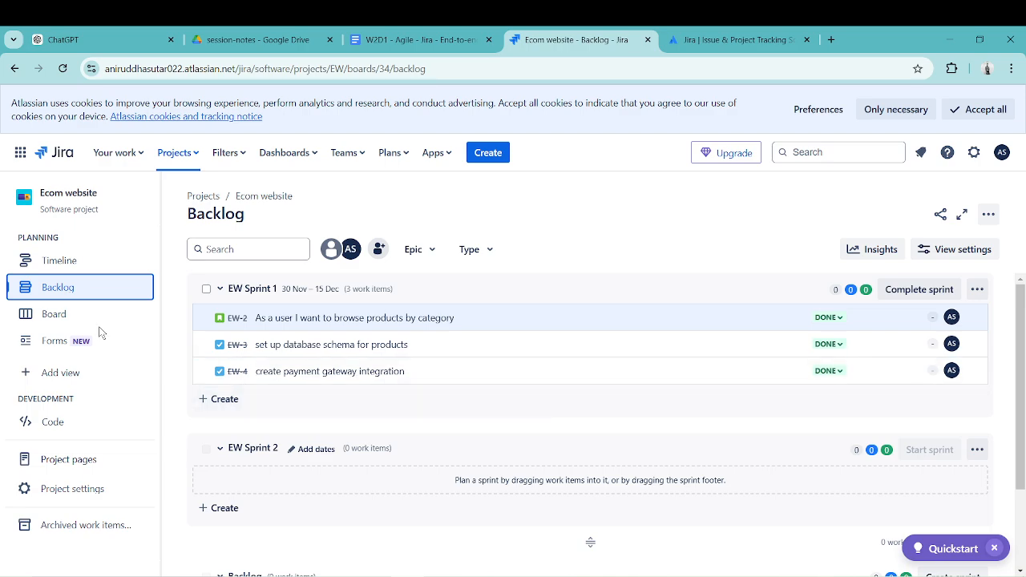
left_click(63, 319)
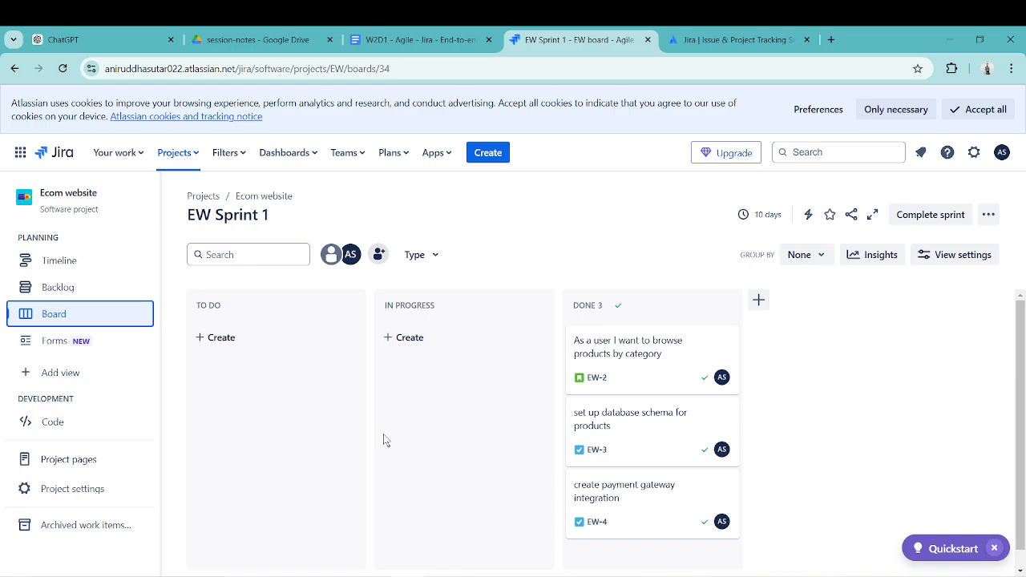
scroll(383, 440, "down", 1)
scroll(383, 441, "up", 1)
key("alt+Tab")
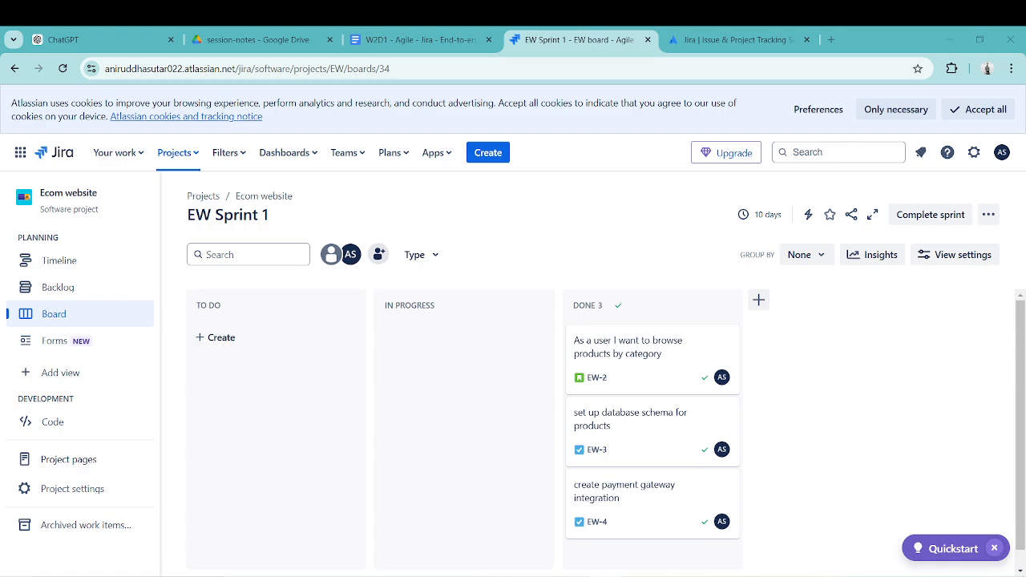
key("alt+Tab")
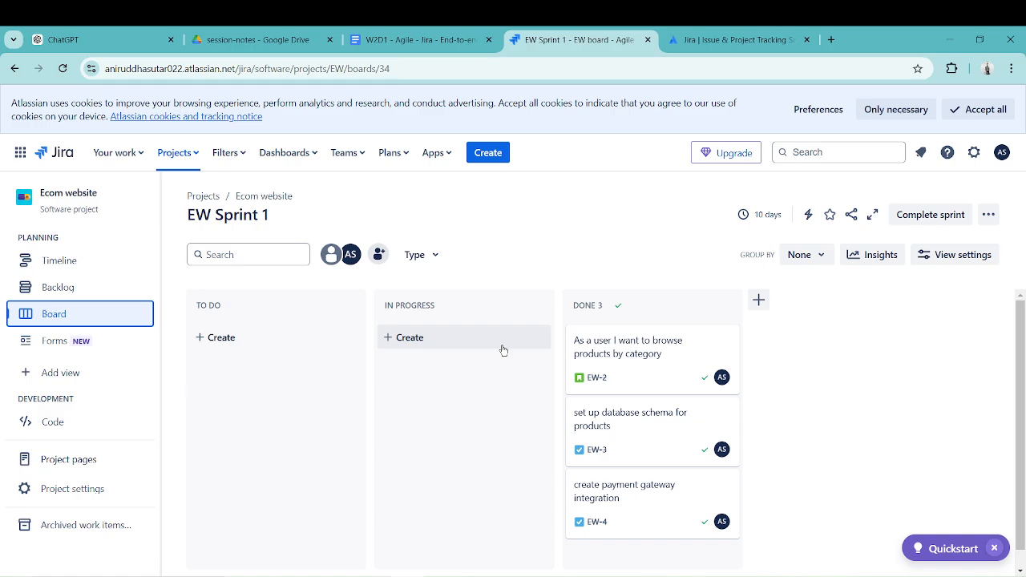
scroll(503, 350, "down", 1)
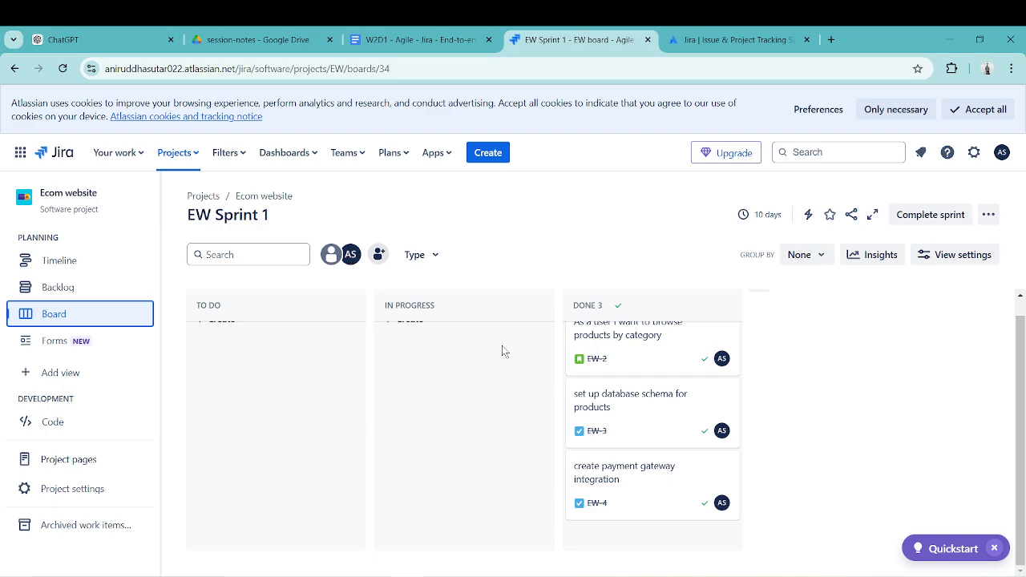
- Review the Scrum framework diagram in the W2D1 Google Docs document against the EW Sprint 1 board and backlog in Jira
left_click(394, 42)
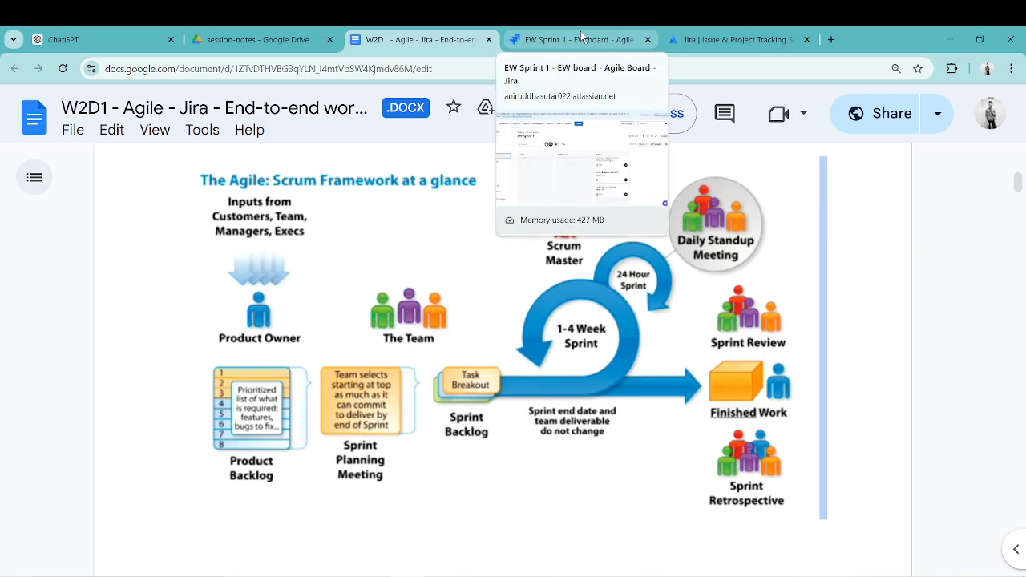
left_click(607, 40)
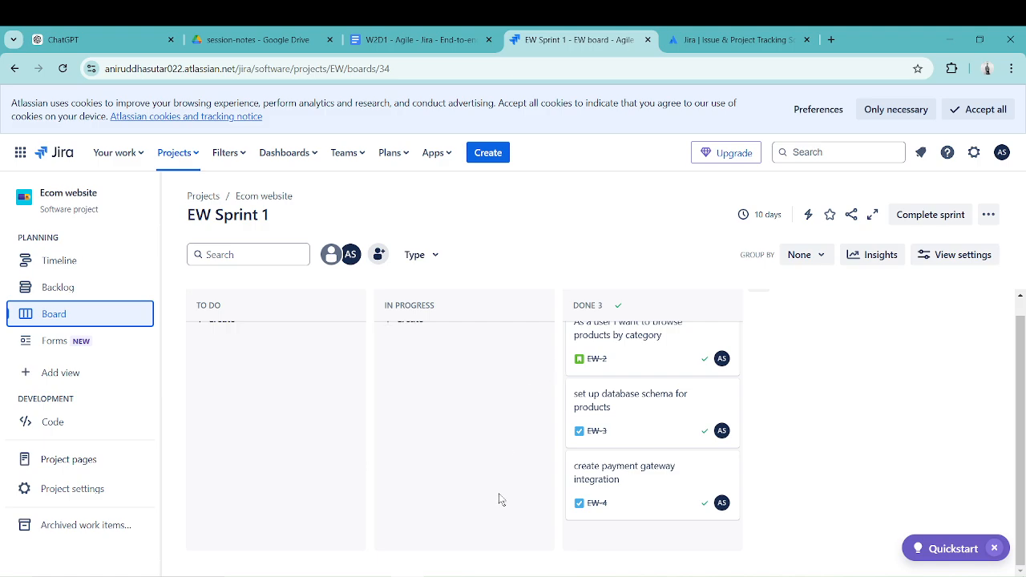
scroll(482, 400, "up", 1)
scroll(482, 400, "down", 1)
scroll(482, 403, "up", 1)
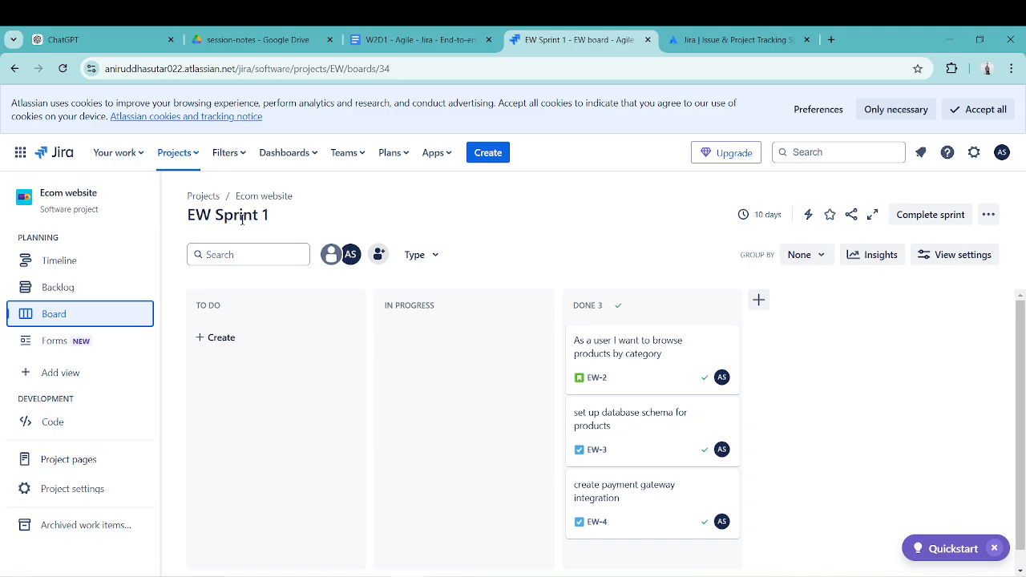
left_click(56, 290)
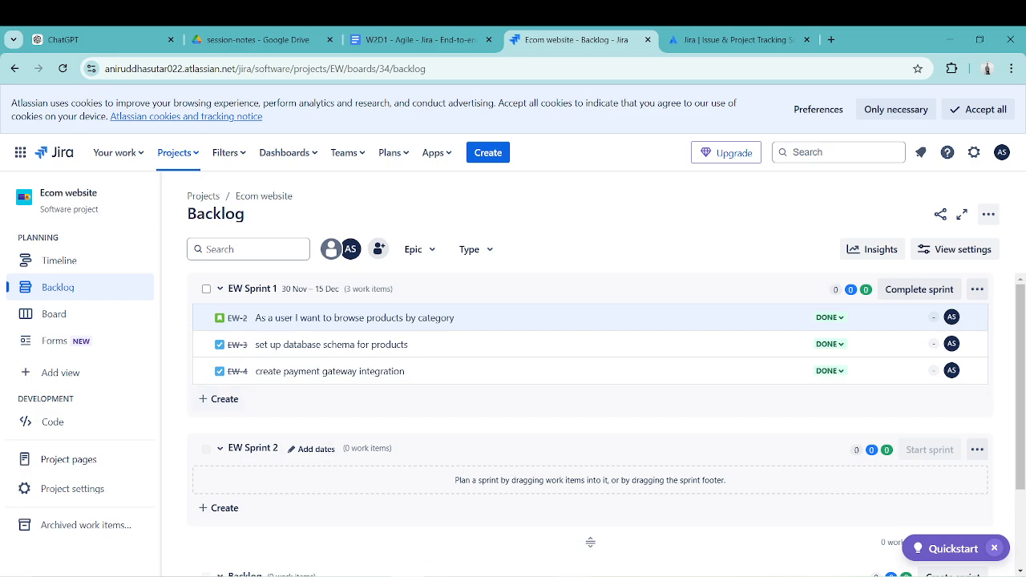
mouse_move(606, 576)
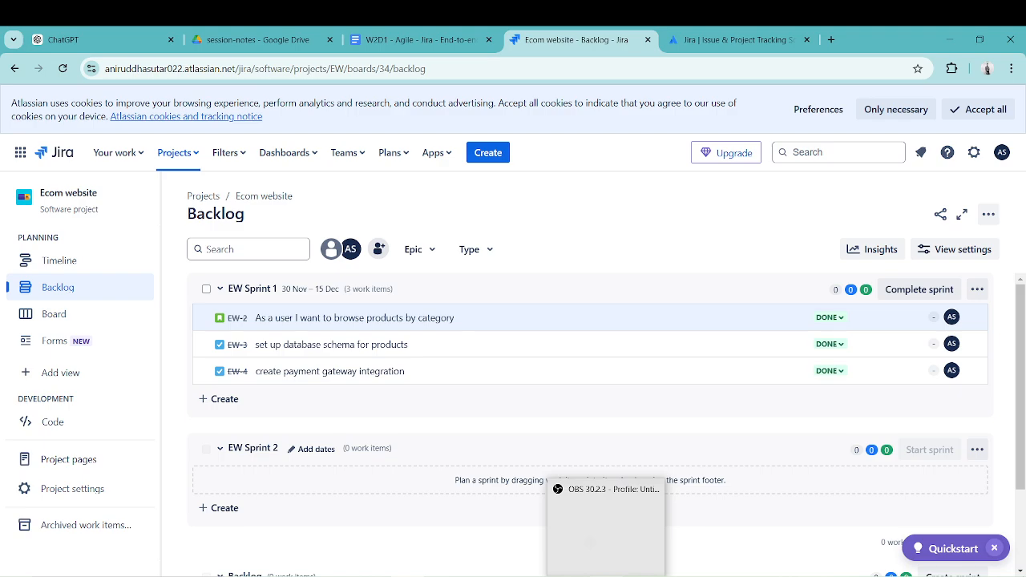
left_click(606, 576)
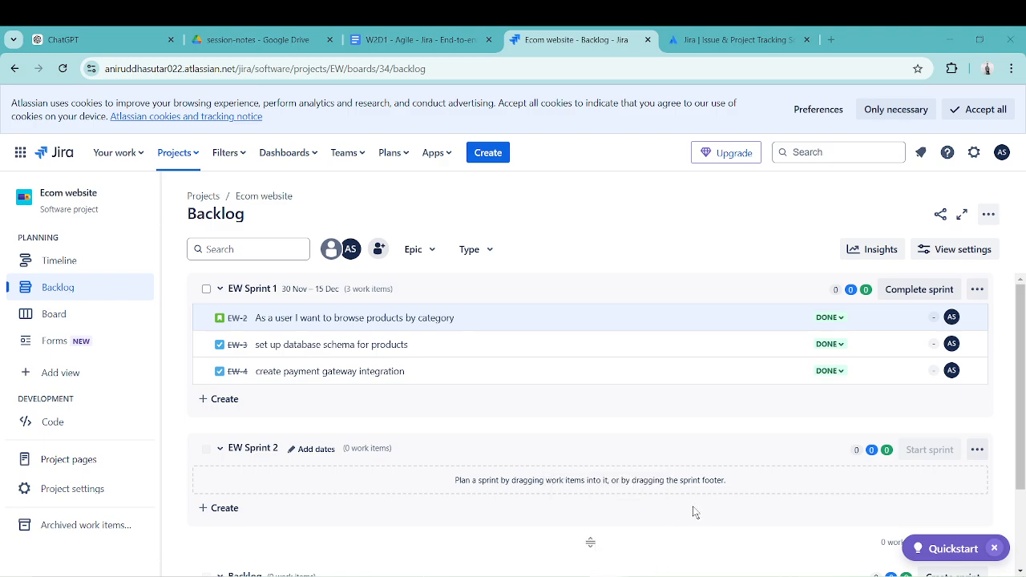